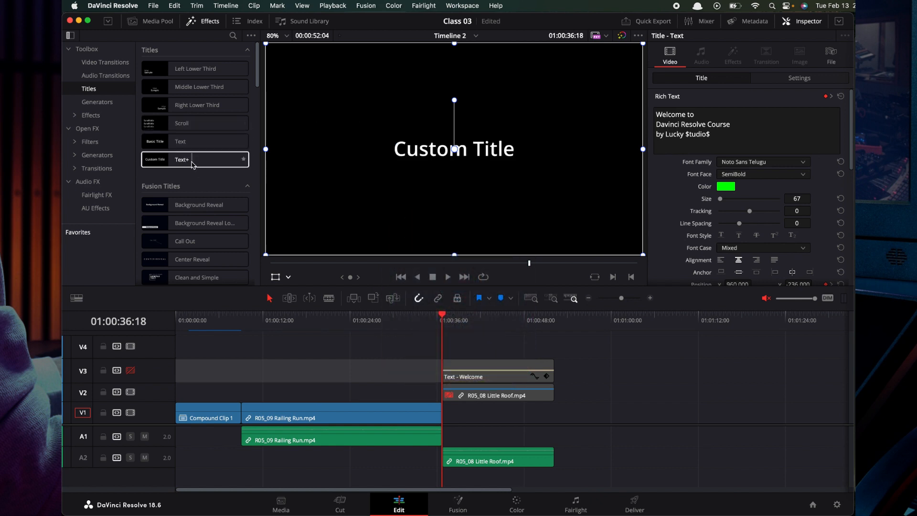
Step: Add a Text+ title to track V4 at the playhead, above the existing Welcome text clip
{"action": "left_click_drag", "start_coordinate": [192, 164], "coordinate": [458, 342]}
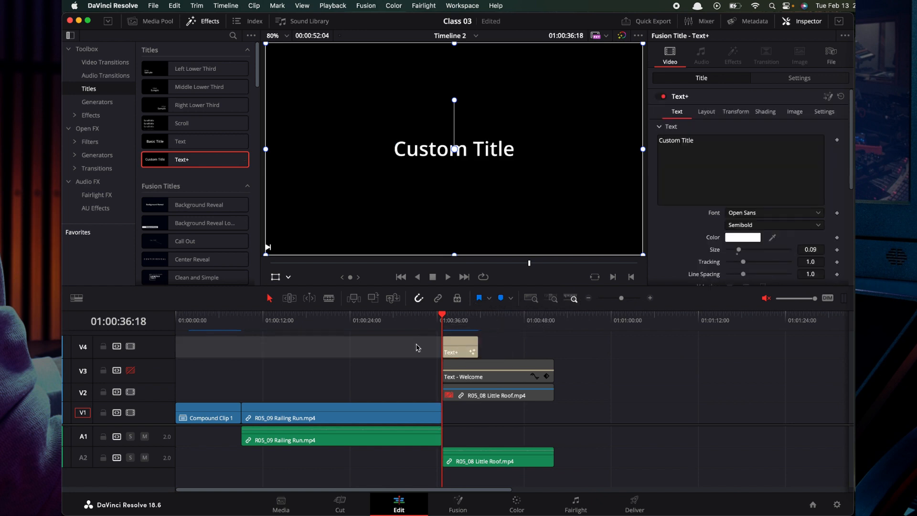
Step: Compare the title and settings options of the basic Text clip on V3 with those of the Text+ clip on V4
{"action": "left_click", "coordinate": [456, 369]}
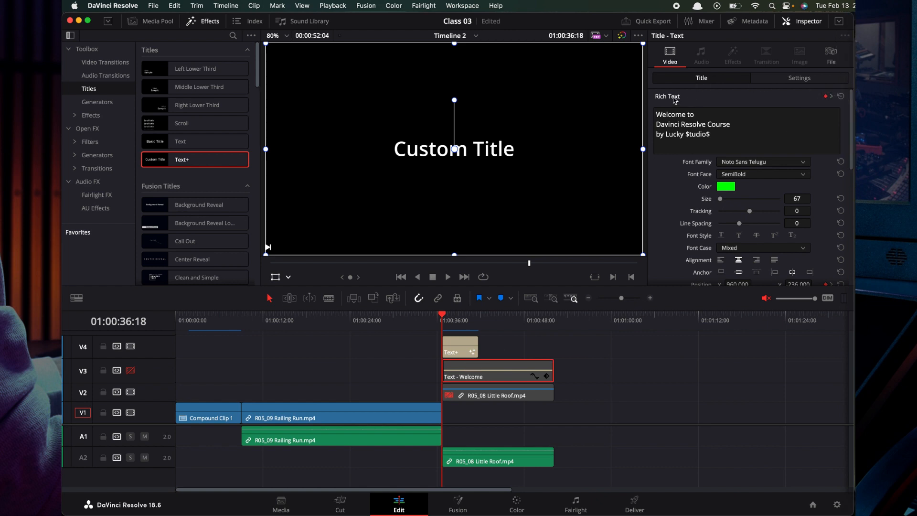
{"action": "scroll", "coordinate": [675, 100], "scroll_direction": "down", "scroll_amount": 10}
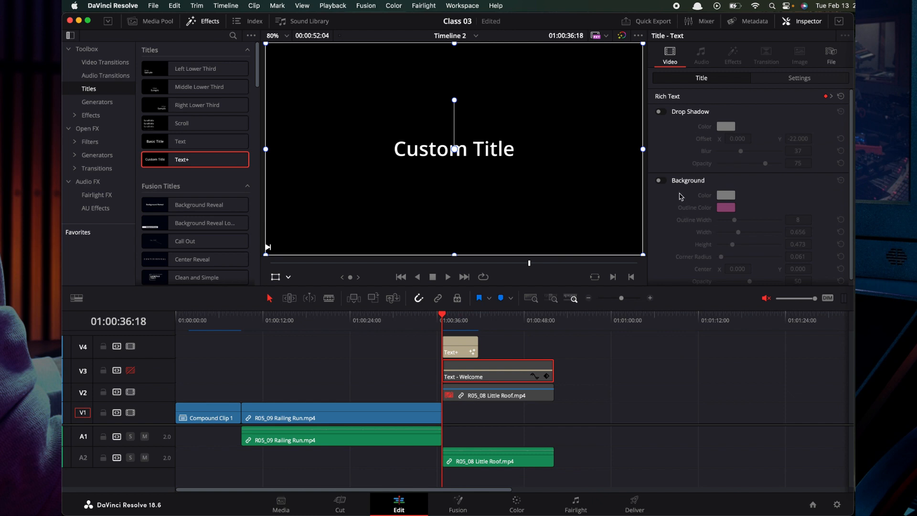
{"action": "left_click", "coordinate": [787, 79]}
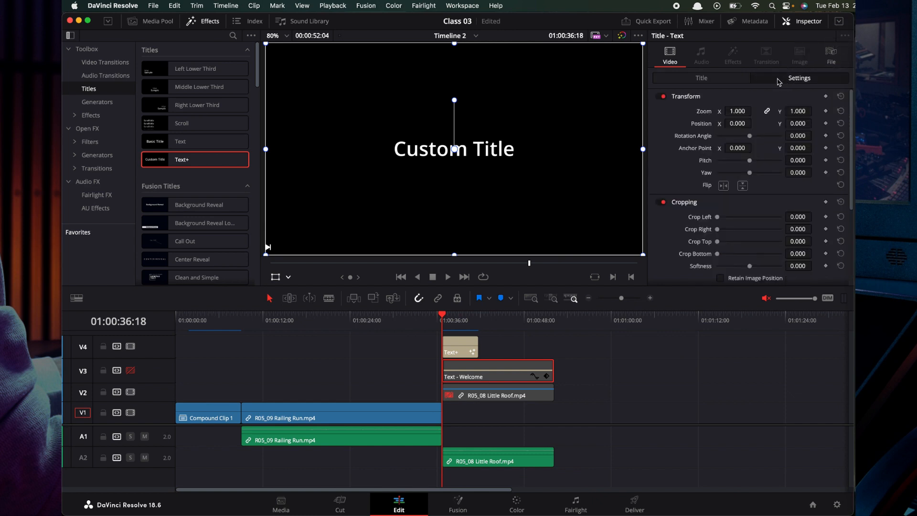
{"action": "mouse_move", "coordinate": [453, 366]}
{"action": "left_click", "coordinate": [457, 345]}
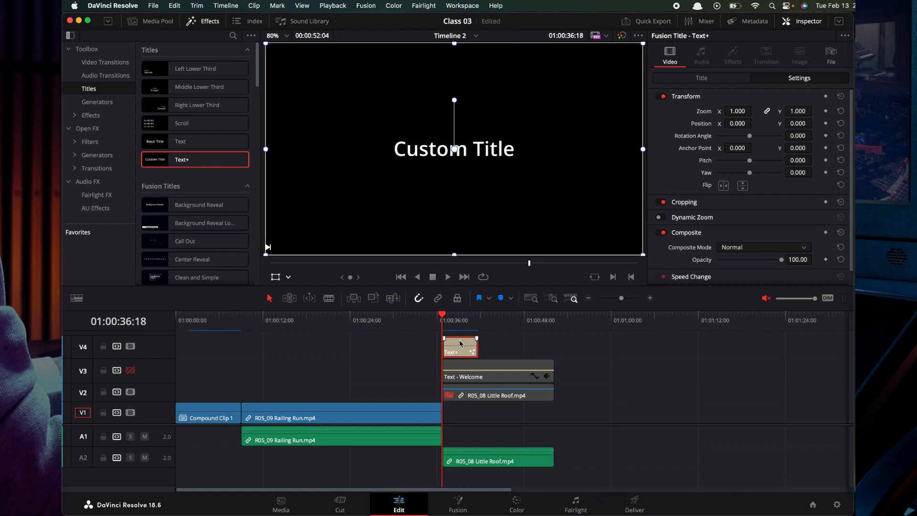
{"action": "left_click", "coordinate": [699, 79]}
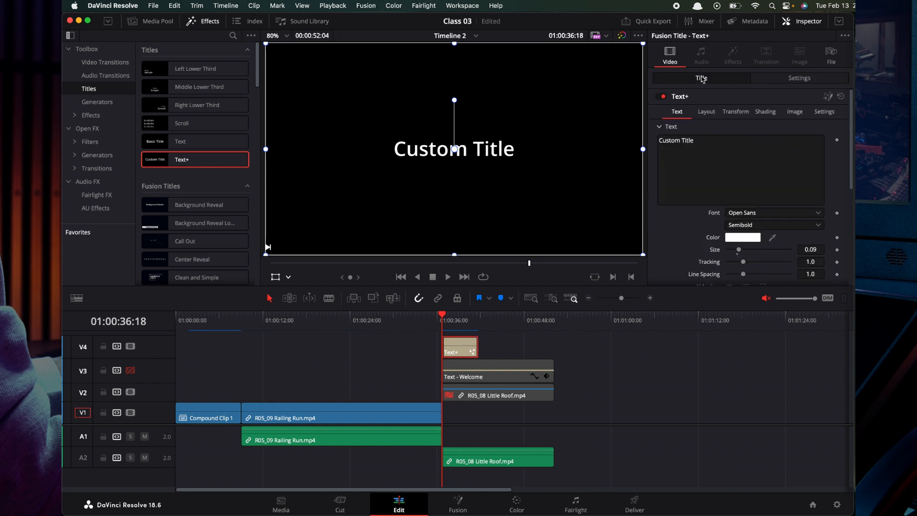
{"action": "left_click", "coordinate": [706, 112]}
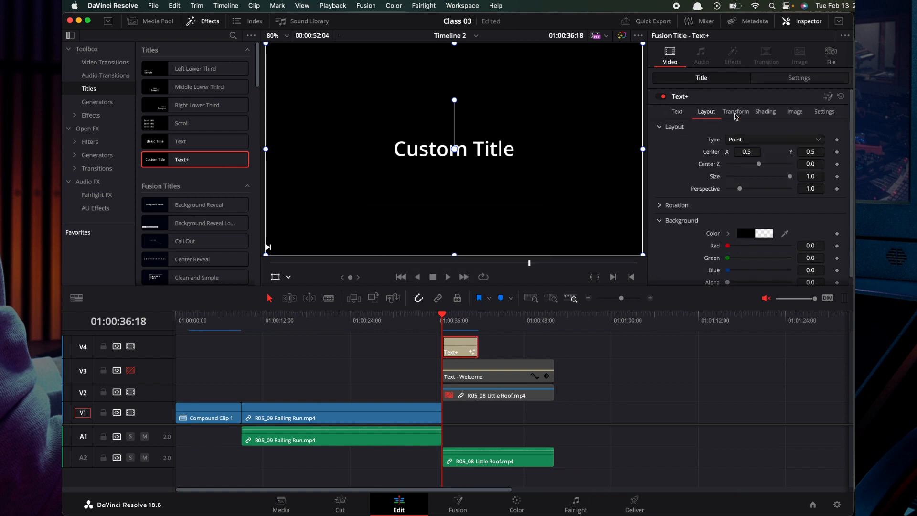
{"action": "left_click", "coordinate": [740, 113]}
{"action": "left_click", "coordinate": [765, 113]}
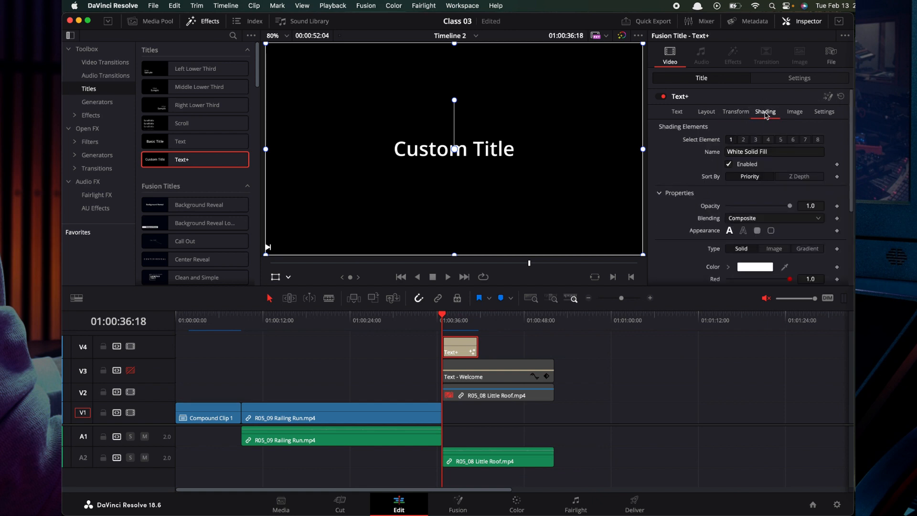
{"action": "left_click", "coordinate": [797, 79]}
{"action": "left_click", "coordinate": [715, 81]}
Step: Replace the Text+ placeholder with three lines: "Welcome to", "Davinci Resolve Course" and "by Lucky $tudio$"
{"action": "left_click", "coordinate": [678, 117]}
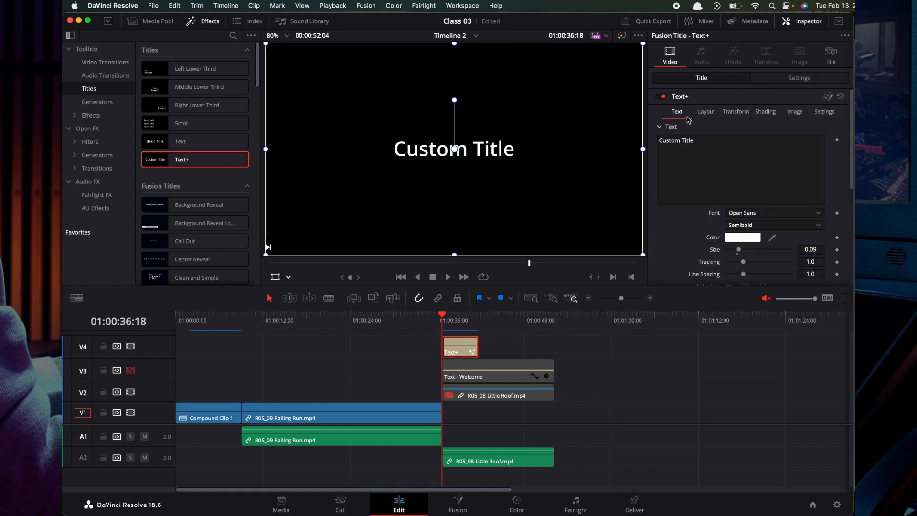
{"action": "left_click", "coordinate": [719, 178]}
{"action": "key", "text": "super+a"}
{"action": "key", "text": "BackSpace"}
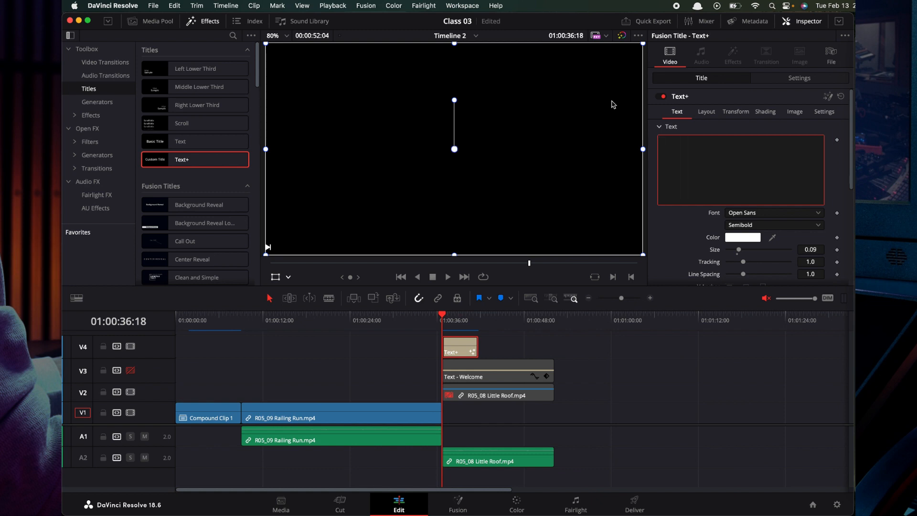
{"action": "type", "text": "Welcome to Davinci Resolve Course by Lucky $studio$"}
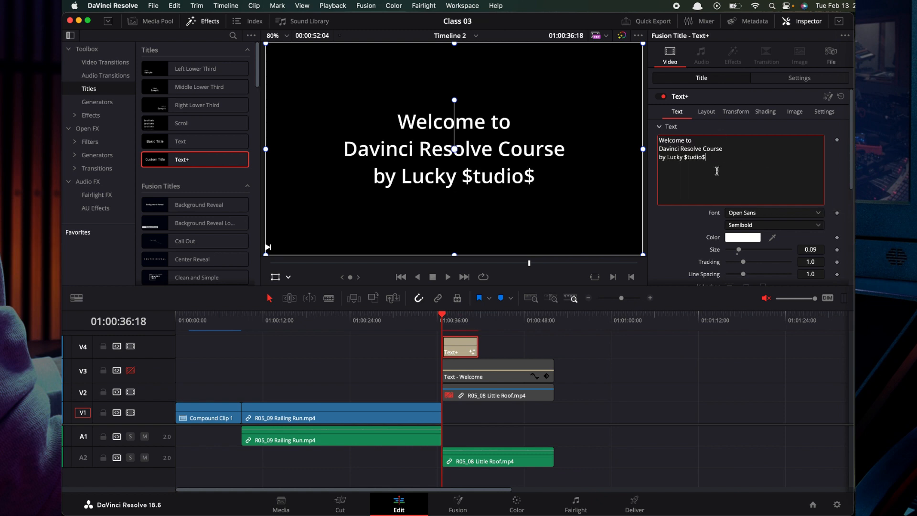
{"action": "scroll", "coordinate": [699, 233], "scroll_direction": "down", "scroll_amount": 2}
{"action": "scroll", "coordinate": [699, 233], "scroll_direction": "down", "scroll_amount": 7}
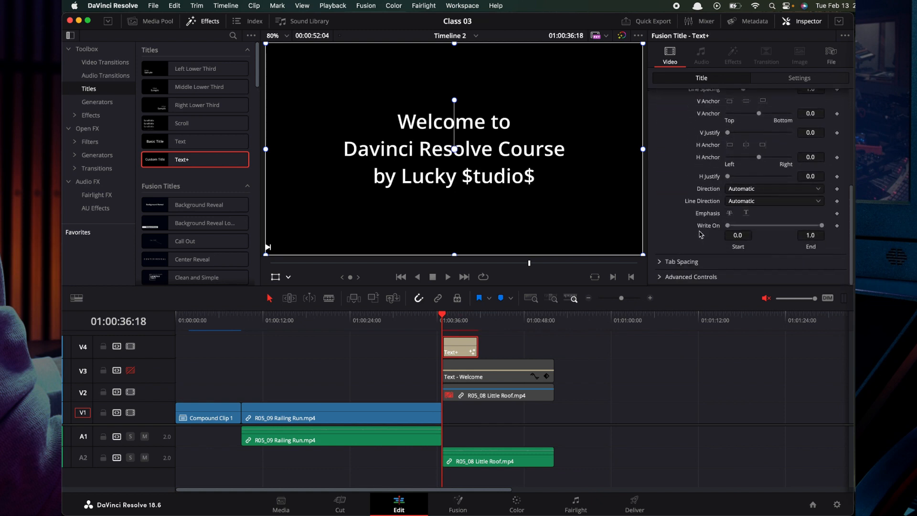
{"action": "scroll", "coordinate": [697, 243], "scroll_direction": "up", "scroll_amount": 10}
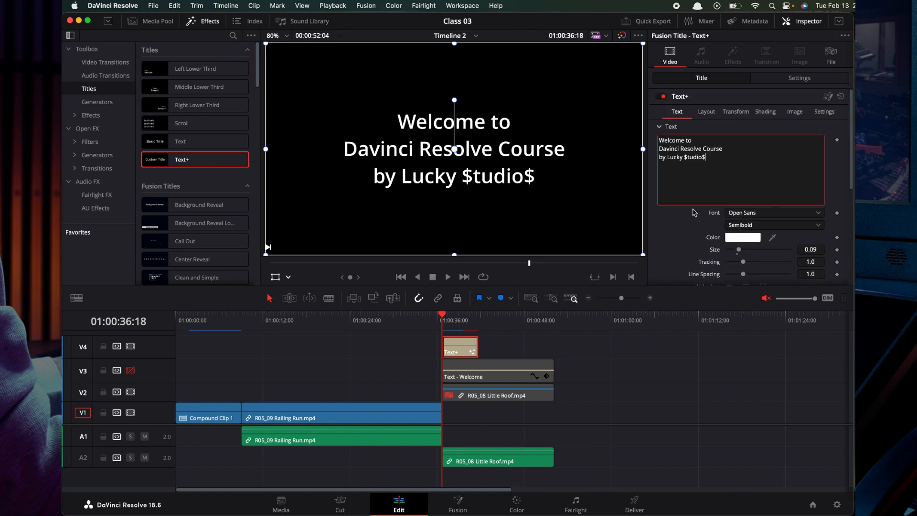
Step: Try the Frame layout type on the Text+ title, followed by the Circle type
{"action": "left_click", "coordinate": [706, 114]}
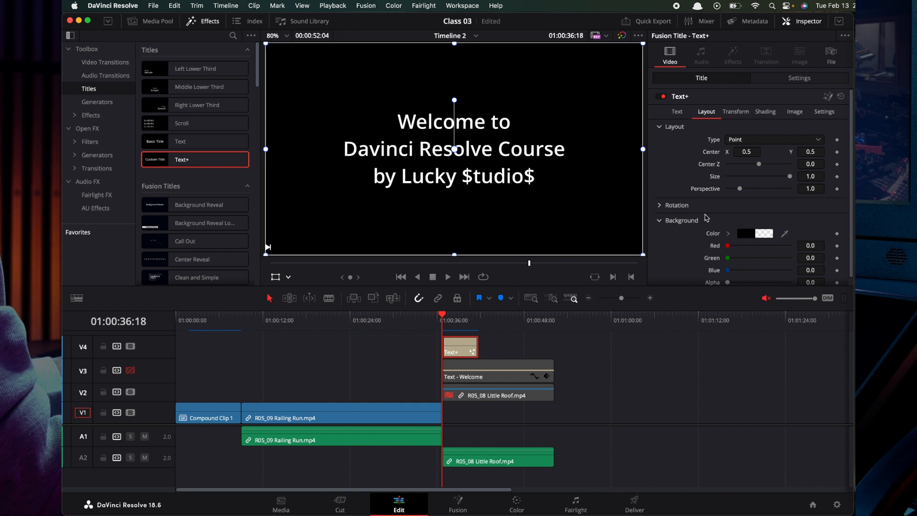
{"action": "left_click", "coordinate": [753, 142]}
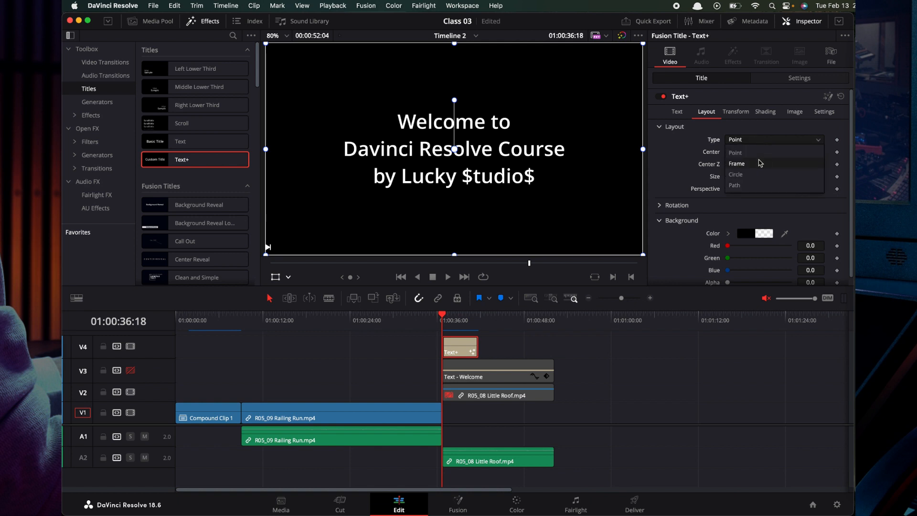
{"action": "left_click", "coordinate": [753, 163]}
{"action": "left_click", "coordinate": [744, 141]}
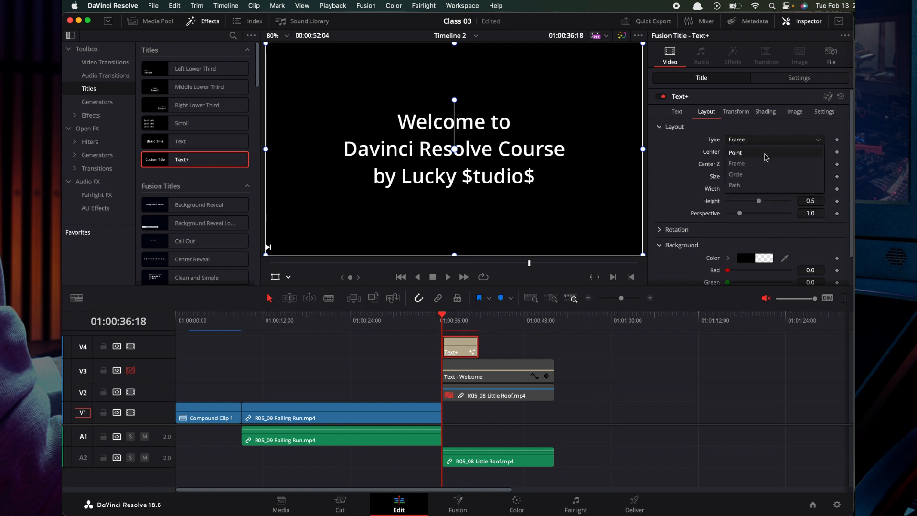
{"action": "left_click", "coordinate": [738, 175]}
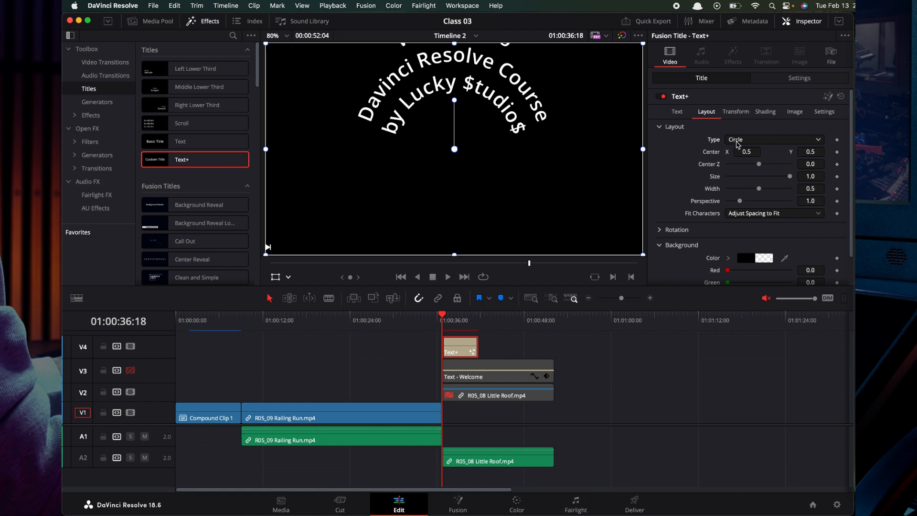
Step: Set the title's layout size to about 0.669 and Center Z to about -0.08, and return the layout type to Point
{"action": "left_click", "coordinate": [789, 176]}
{"action": "left_click_drag", "start_coordinate": [789, 177], "coordinate": [759, 165]}
{"action": "left_click", "coordinate": [745, 139]}
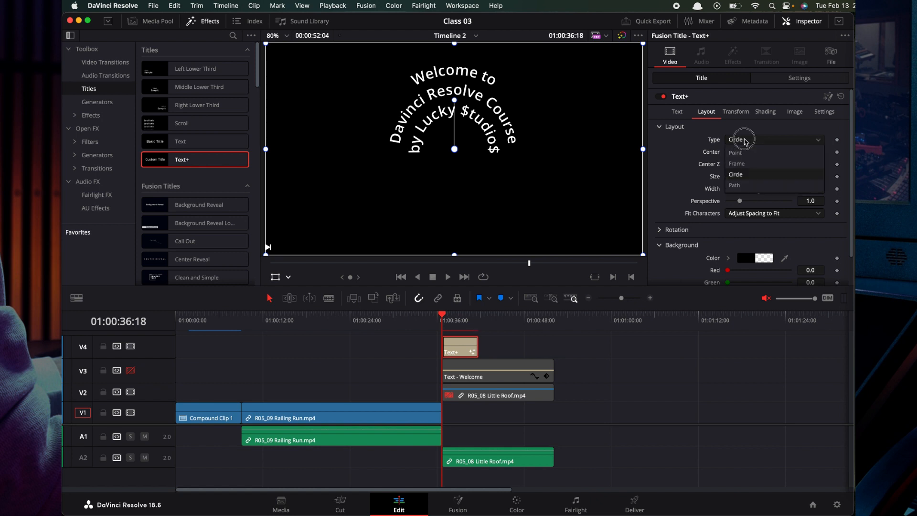
{"action": "left_click", "coordinate": [747, 152]}
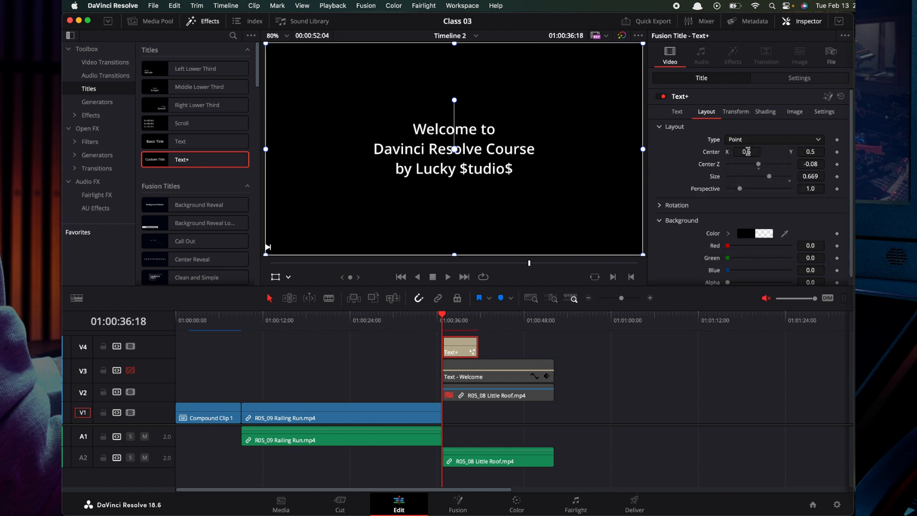
Step: Rotate the title's characters about 15.6 on the X axis, and try a Y rotation before resetting it
{"action": "left_click", "coordinate": [742, 113]}
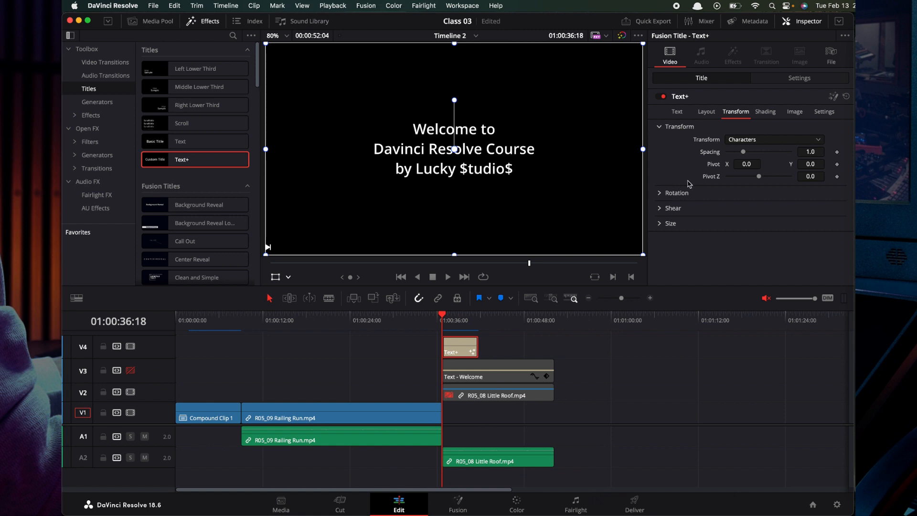
{"action": "left_click", "coordinate": [661, 194]}
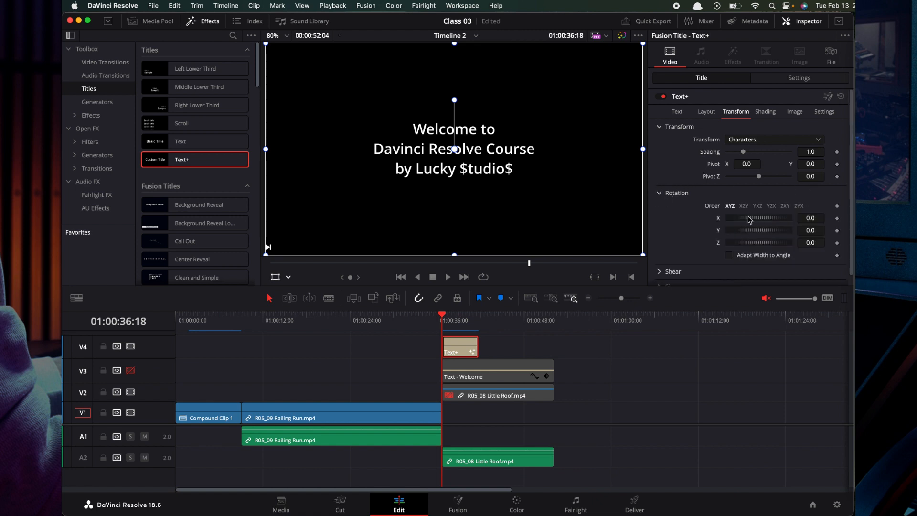
{"action": "mouse_move", "coordinate": [739, 222]}
{"action": "left_mouse_down"}
{"action": "mouse_move", "coordinate": [767, 222]}
{"action": "mouse_move", "coordinate": [743, 224]}
{"action": "left_mouse_up"}
{"action": "left_click_drag", "start_coordinate": [747, 221], "coordinate": [749, 224]}
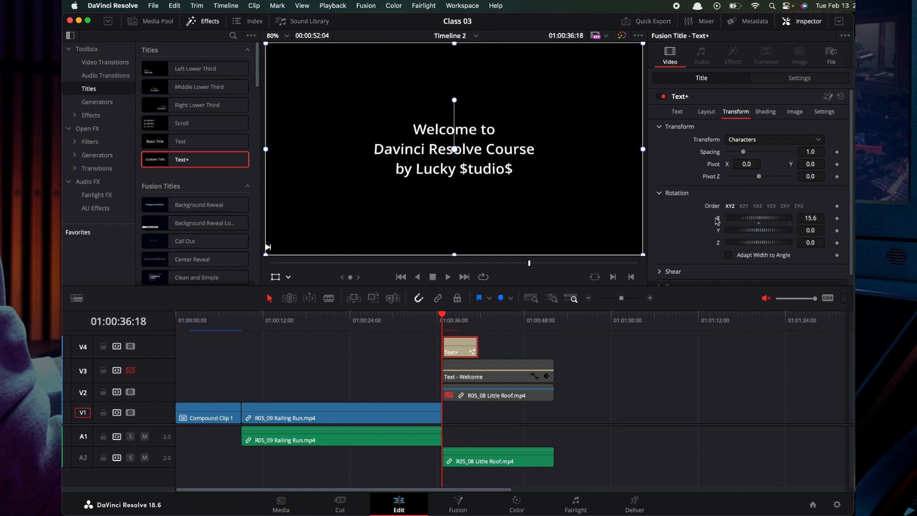
{"action": "mouse_move", "coordinate": [751, 233]}
{"action": "left_mouse_down"}
{"action": "mouse_move", "coordinate": [767, 233]}
{"action": "mouse_move", "coordinate": [755, 233]}
{"action": "left_mouse_up"}
{"action": "double_click", "coordinate": [756, 233]}
Step: Switch the title's transform to Words, try a Y rotation of about 15.7 and reset it
{"action": "left_click", "coordinate": [769, 140]}
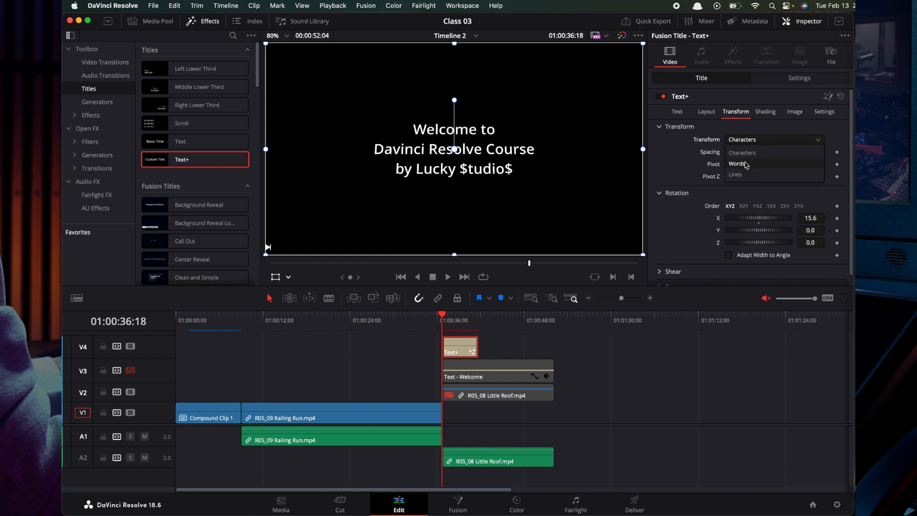
{"action": "left_click", "coordinate": [744, 162]}
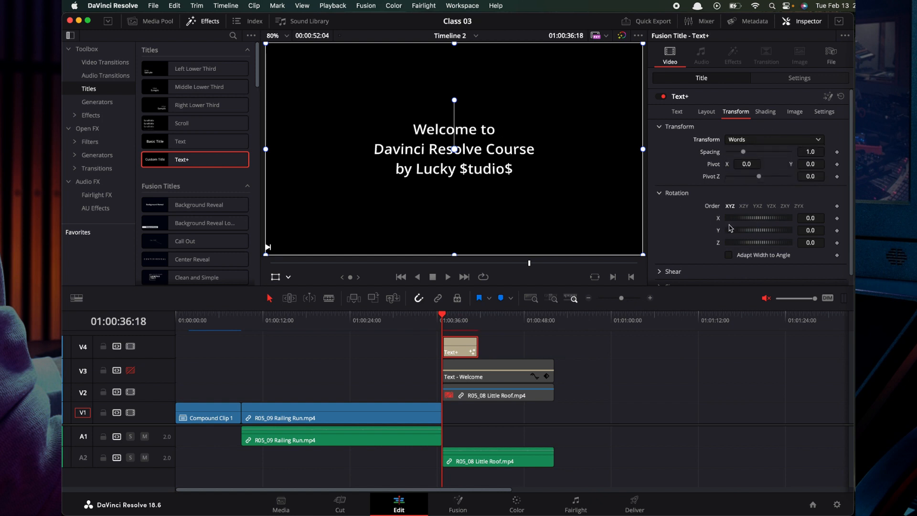
{"action": "mouse_move", "coordinate": [742, 233]}
{"action": "left_mouse_down"}
{"action": "mouse_move", "coordinate": [757, 232]}
{"action": "mouse_move", "coordinate": [724, 234]}
{"action": "mouse_move", "coordinate": [767, 234]}
{"action": "mouse_move", "coordinate": [745, 233]}
{"action": "left_mouse_up"}
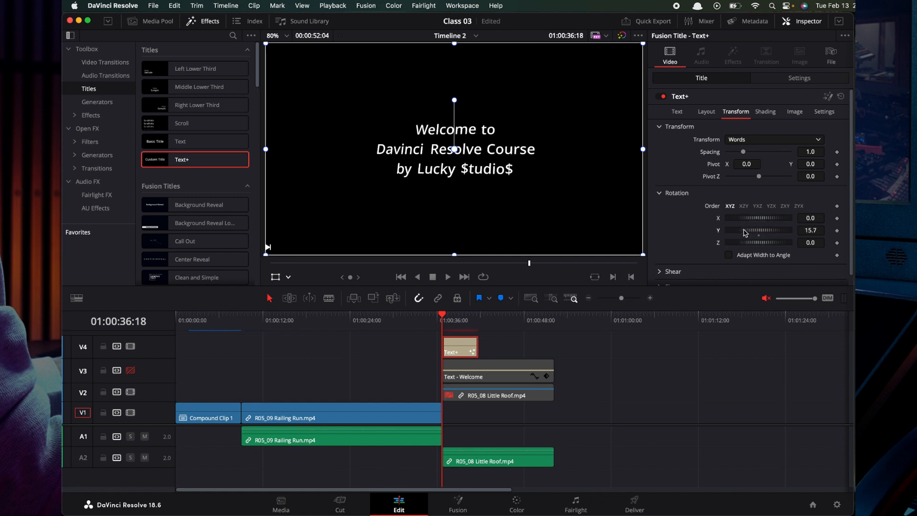
{"action": "double_click", "coordinate": [745, 233]}
Step: Set the title's transform to Lines, and try a Z rotation before resetting it
{"action": "left_click", "coordinate": [755, 139]}
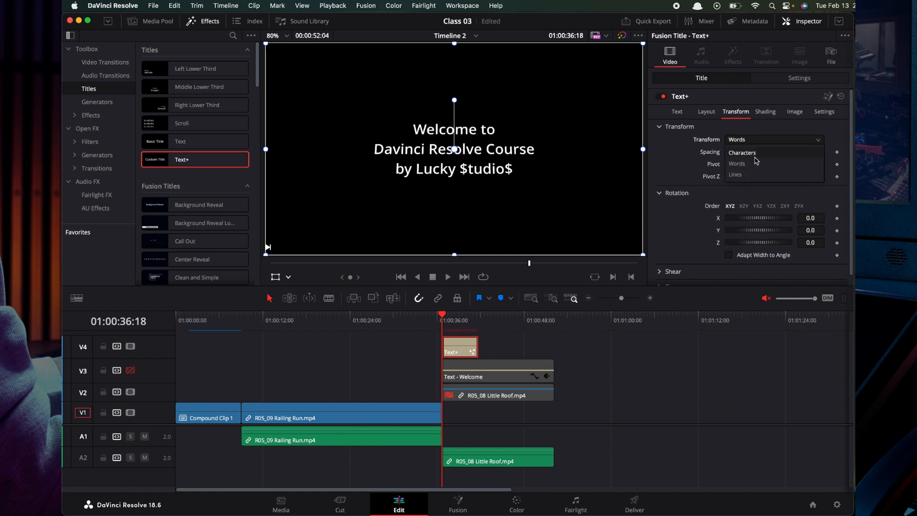
{"action": "left_click", "coordinate": [749, 174]}
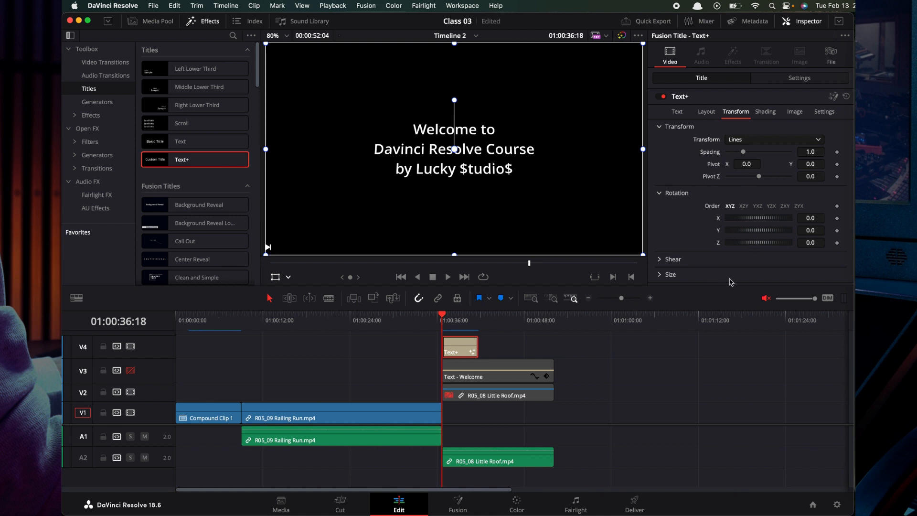
{"action": "mouse_move", "coordinate": [747, 247]}
{"action": "left_mouse_down"}
{"action": "mouse_move", "coordinate": [759, 247]}
{"action": "mouse_move", "coordinate": [724, 242]}
{"action": "mouse_move", "coordinate": [753, 245]}
{"action": "left_mouse_up"}
{"action": "double_click", "coordinate": [752, 243]}
Step: Turn the White Solid Fill shading element off and on again, and return to the title's text settings
{"action": "left_click", "coordinate": [765, 114]}
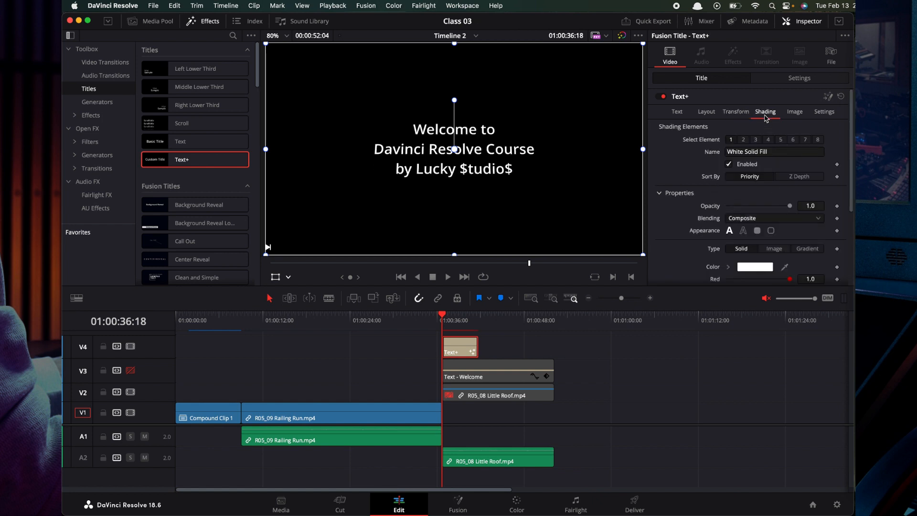
{"action": "scroll", "coordinate": [704, 168], "scroll_direction": "down", "scroll_amount": 2}
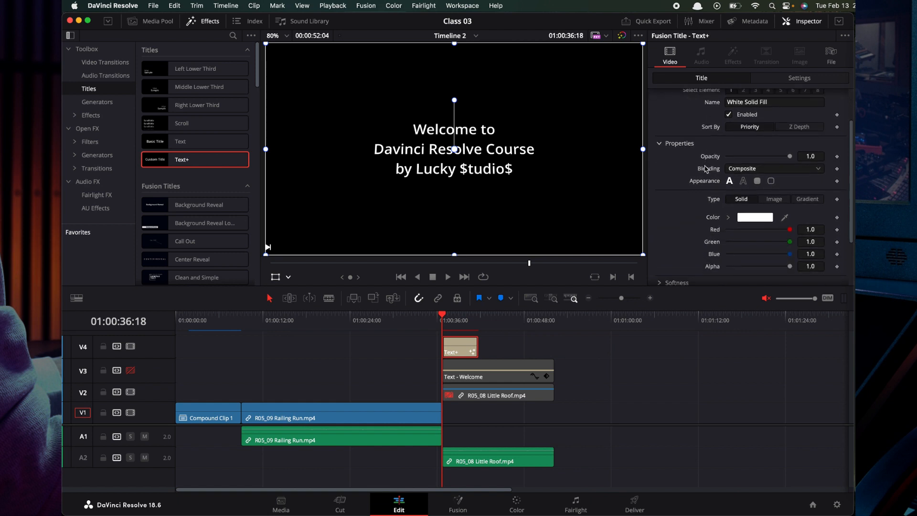
{"action": "scroll", "coordinate": [705, 169], "scroll_direction": "up", "scroll_amount": 2}
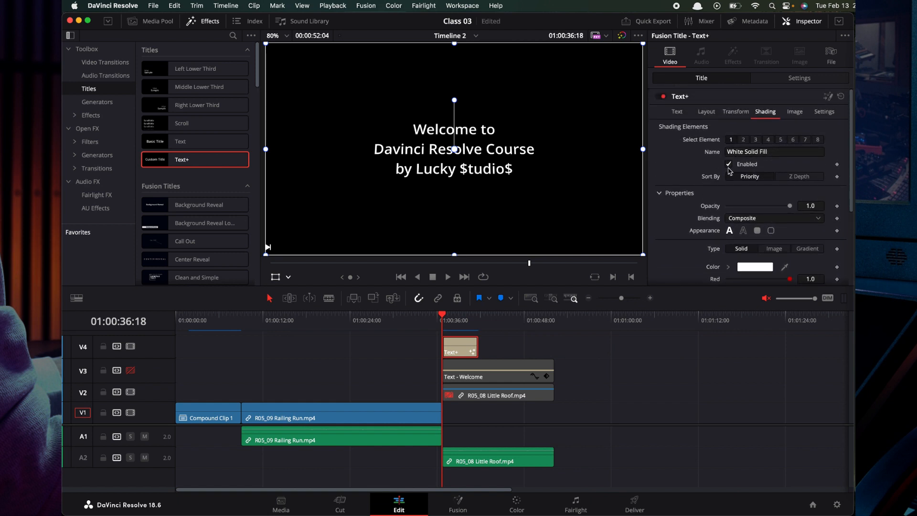
{"action": "left_click", "coordinate": [729, 164]}
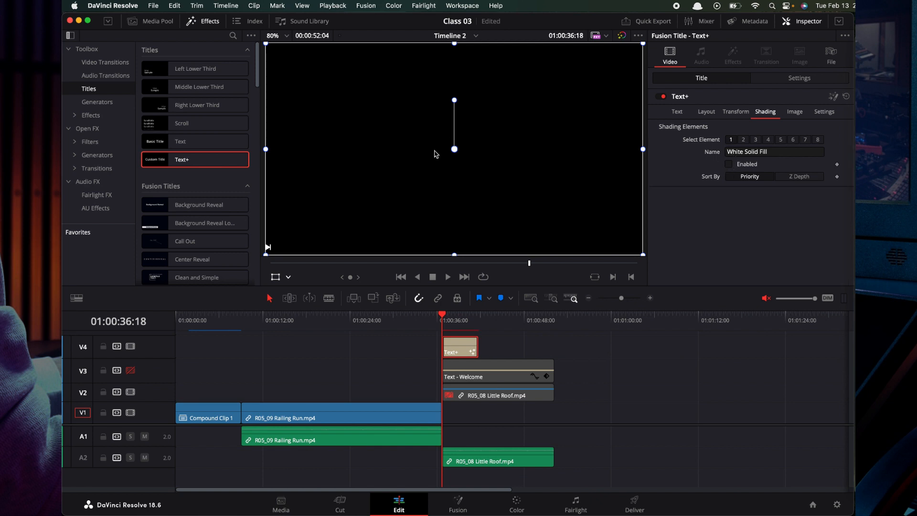
{"action": "left_click", "coordinate": [728, 165]}
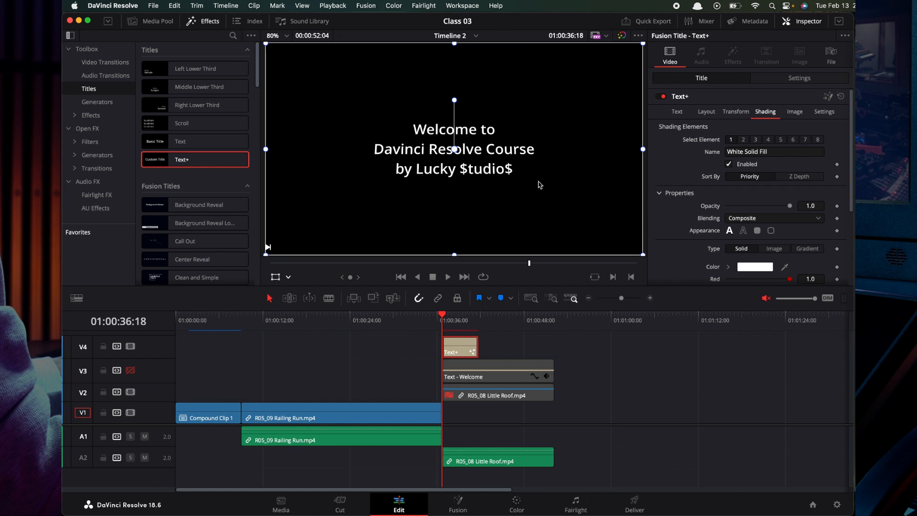
{"action": "scroll", "coordinate": [758, 194], "scroll_direction": "down", "scroll_amount": 2}
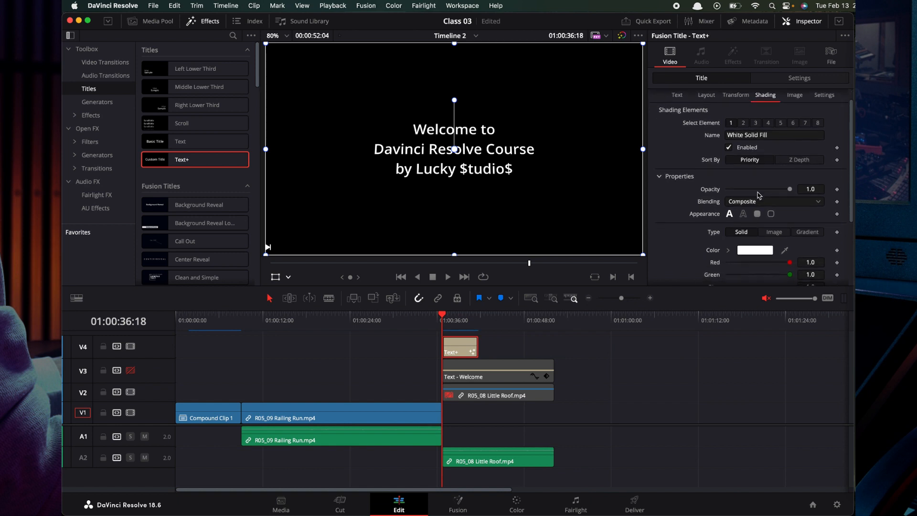
{"action": "scroll", "coordinate": [759, 195], "scroll_direction": "up", "scroll_amount": 2}
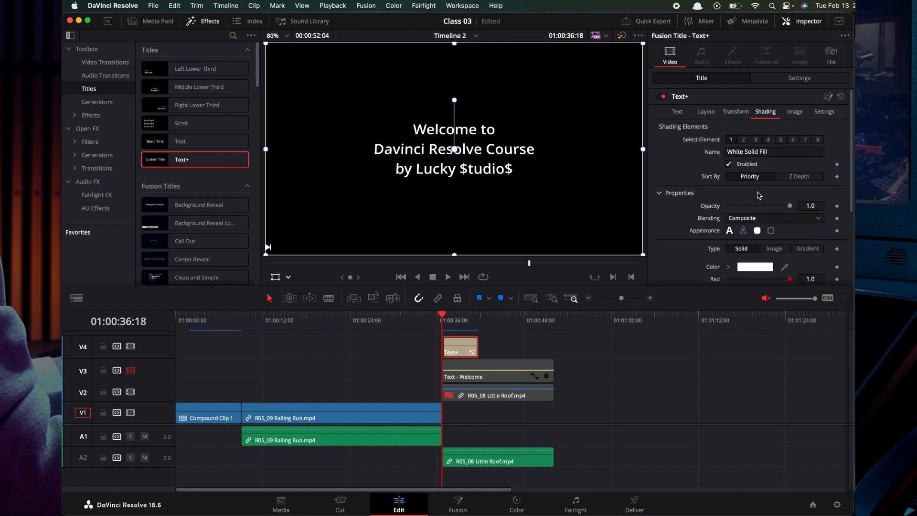
{"action": "left_click", "coordinate": [706, 114]}
{"action": "left_click", "coordinate": [669, 115]}
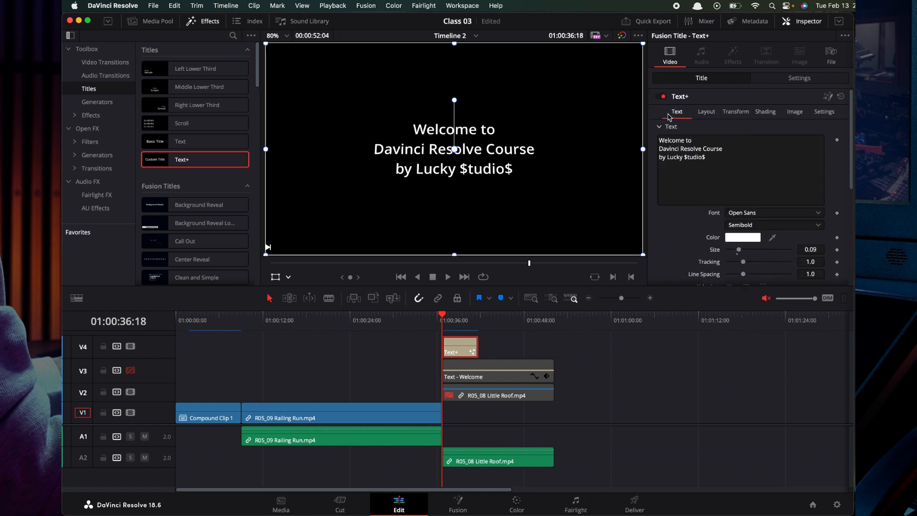
Step: Set the title's text color to Tangerine orange
{"action": "left_click", "coordinate": [765, 113]}
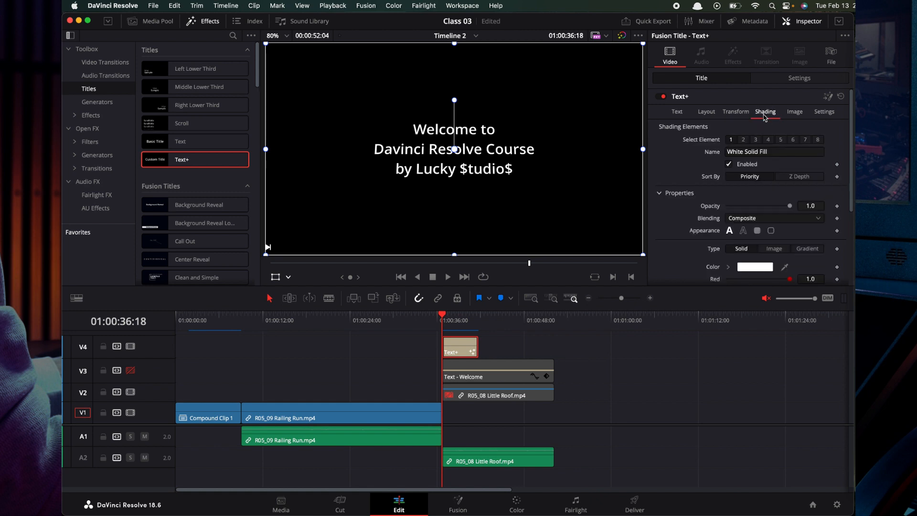
{"action": "scroll", "coordinate": [756, 223], "scroll_direction": "down", "scroll_amount": 2}
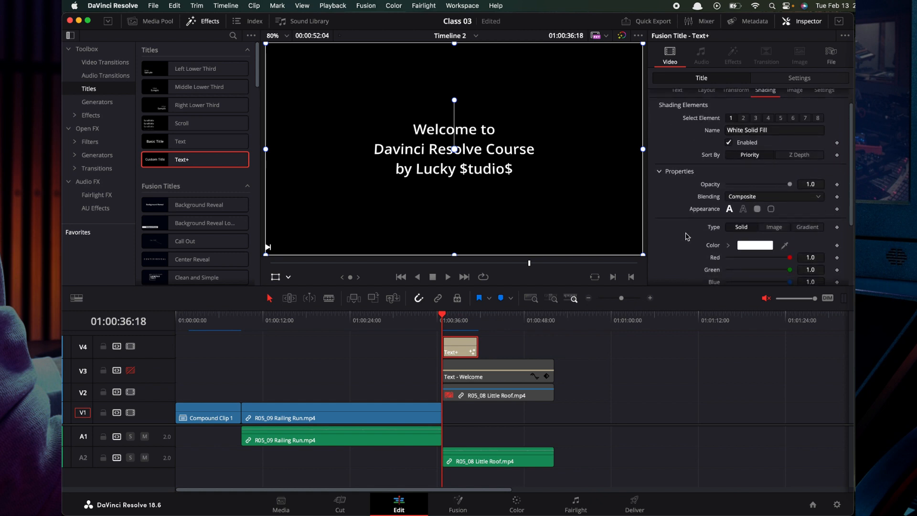
{"action": "left_click", "coordinate": [676, 92]}
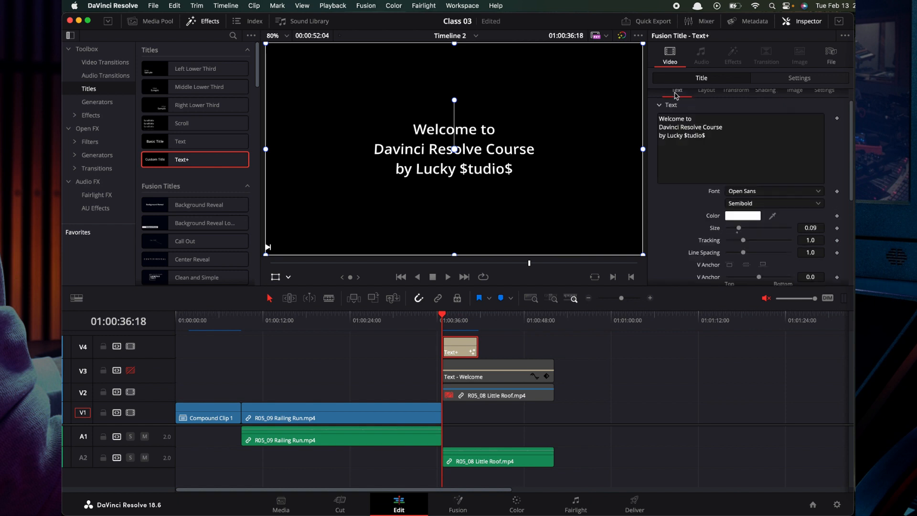
{"action": "left_click", "coordinate": [737, 219]}
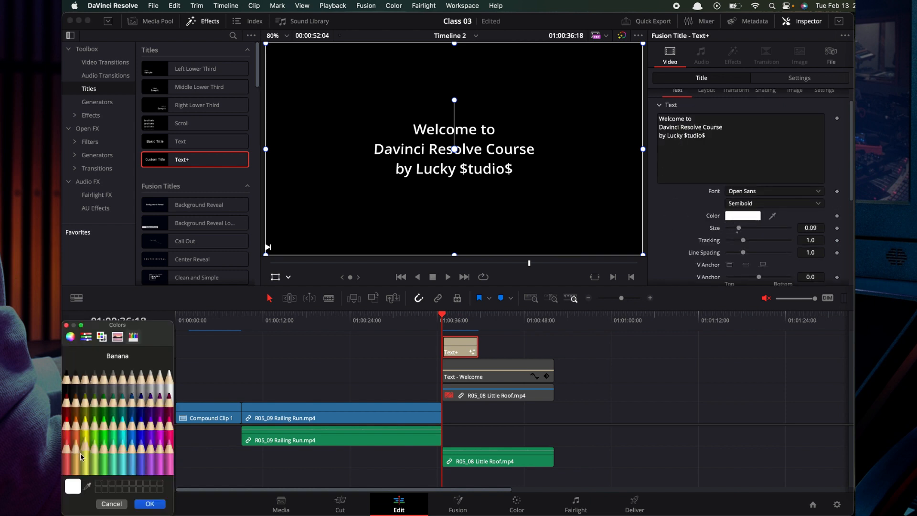
{"action": "left_click", "coordinate": [74, 426]}
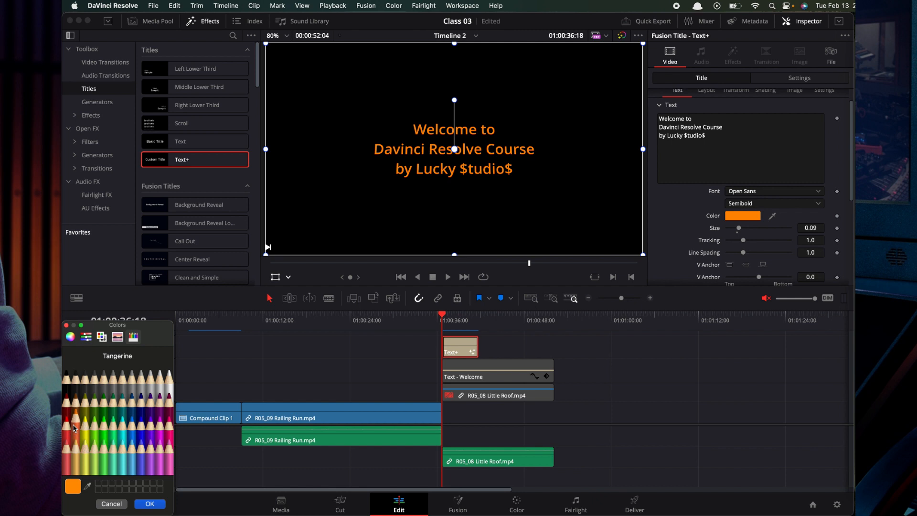
{"action": "left_click", "coordinate": [149, 504]}
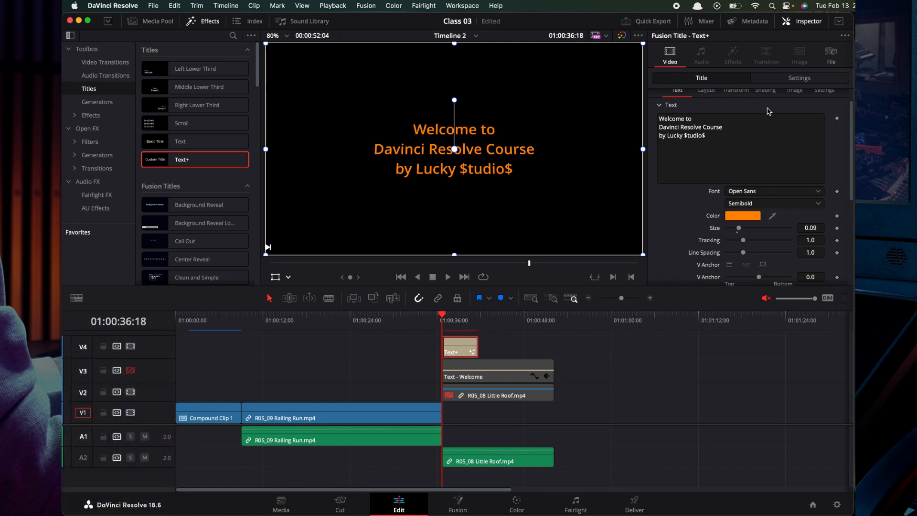
Step: Enable the title's Red Outline shading element and set its thickness to about 0.044
{"action": "scroll", "coordinate": [765, 101], "scroll_direction": "up", "scroll_amount": 2}
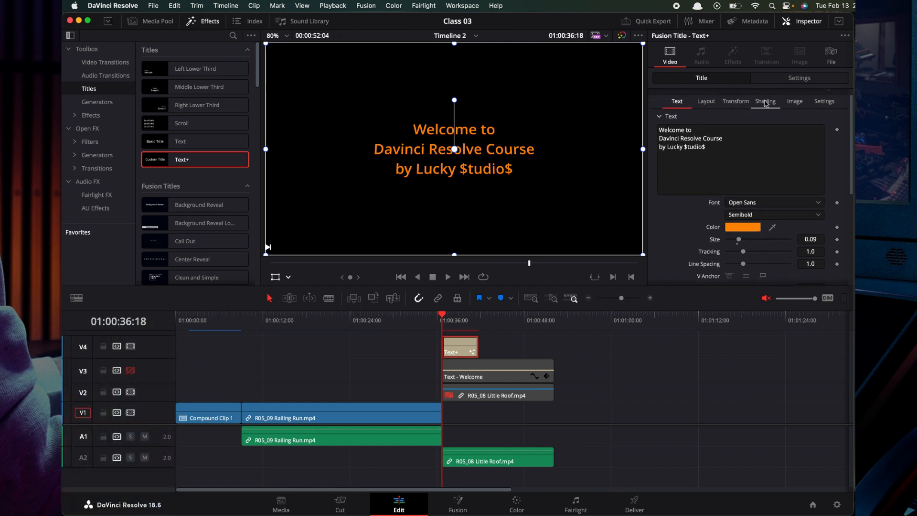
{"action": "left_click", "coordinate": [765, 102]}
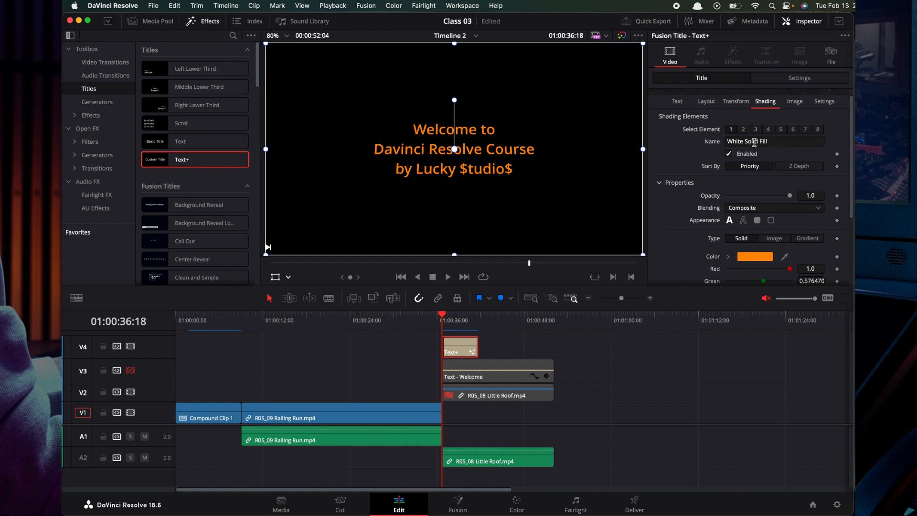
{"action": "left_click", "coordinate": [743, 129]}
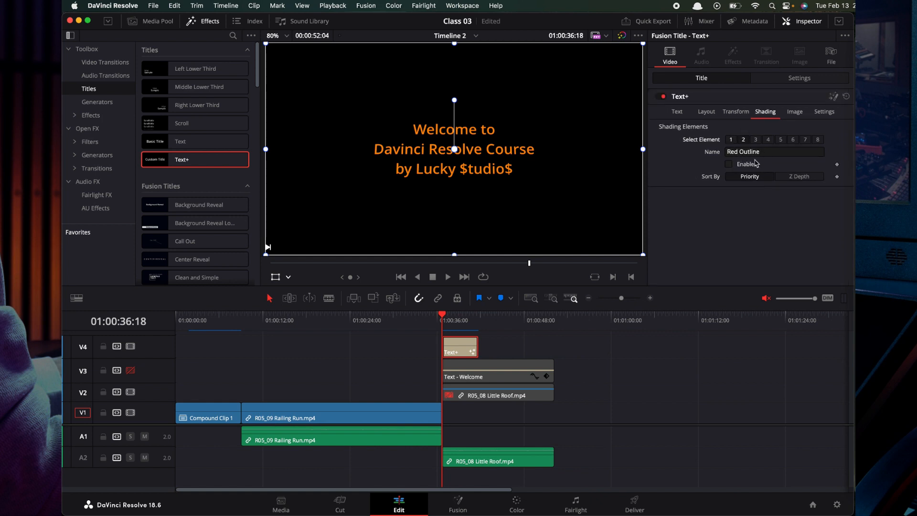
{"action": "left_click", "coordinate": [729, 164]}
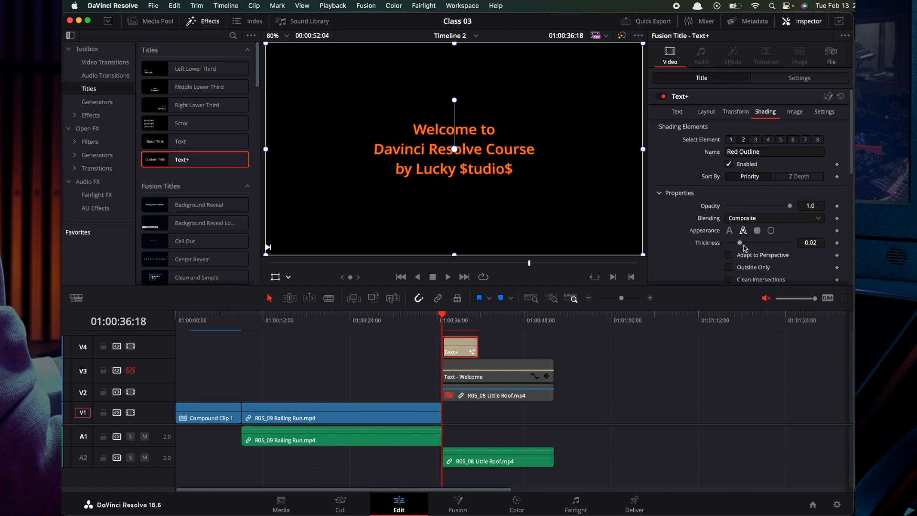
{"action": "mouse_move", "coordinate": [740, 243]}
{"action": "left_mouse_down"}
{"action": "mouse_move", "coordinate": [774, 246]}
{"action": "mouse_move", "coordinate": [756, 242]}
{"action": "left_mouse_up"}
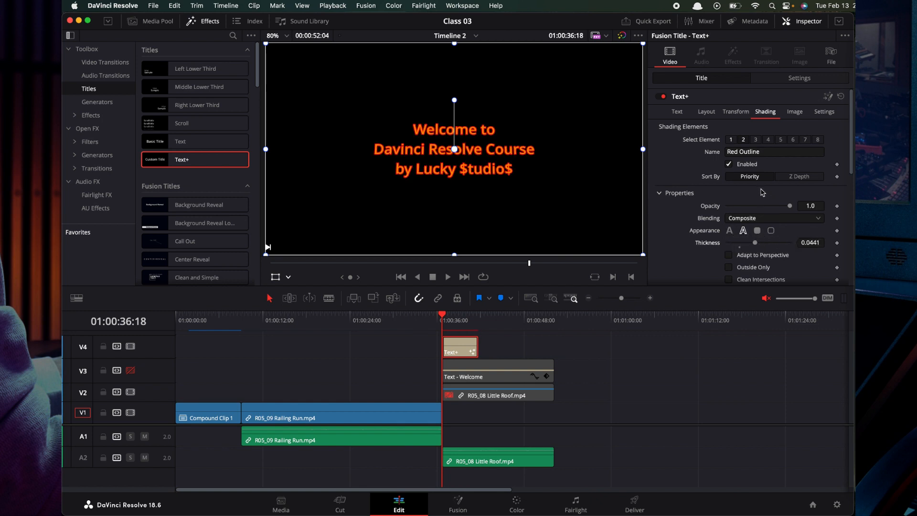
Step: Try the Black Shadow shading element on the title, and turn off the Red Outline element
{"action": "left_click", "coordinate": [755, 140]}
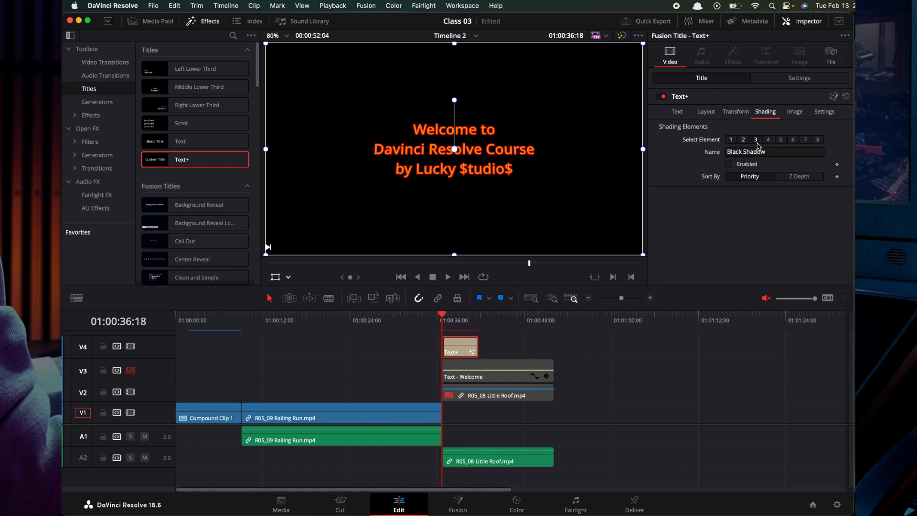
{"action": "left_click", "coordinate": [730, 164]}
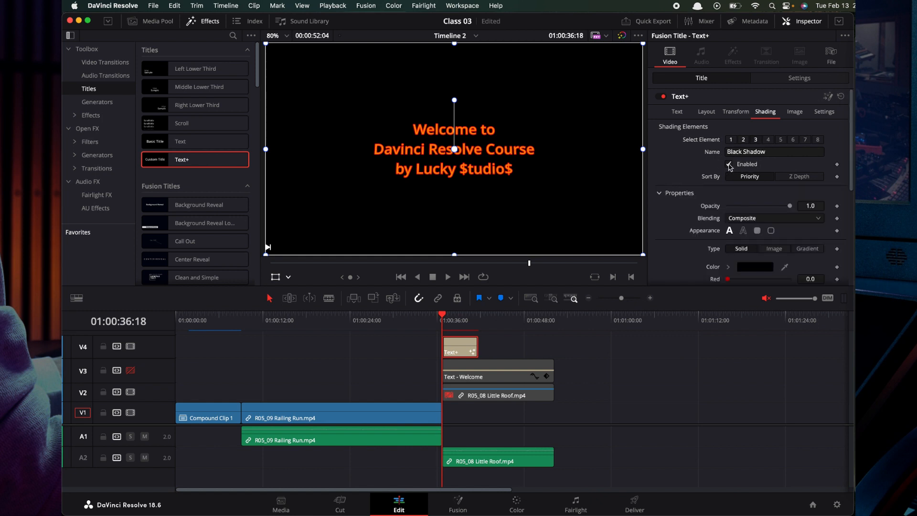
{"action": "left_click", "coordinate": [743, 140]}
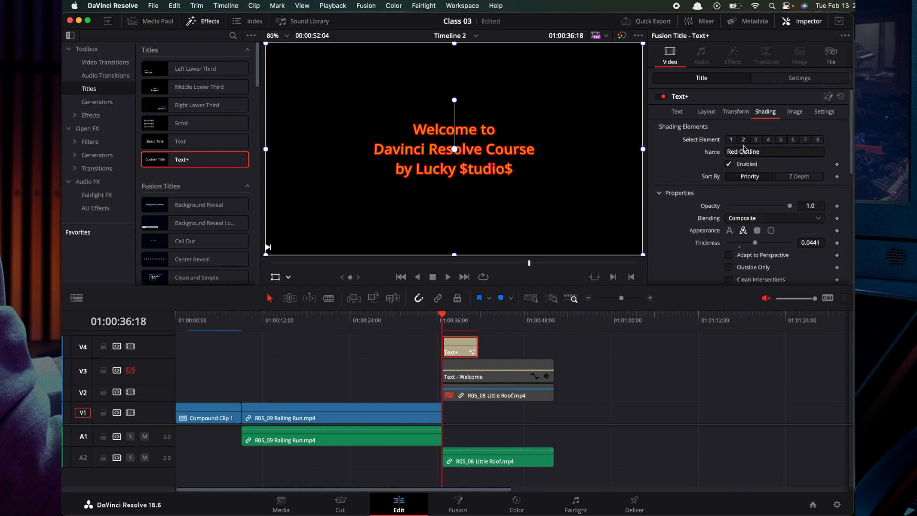
{"action": "left_click", "coordinate": [729, 164]}
Step: Turn the Blue Border shading element on to preview it behind the title, and turn it off again
{"action": "left_click", "coordinate": [768, 139]}
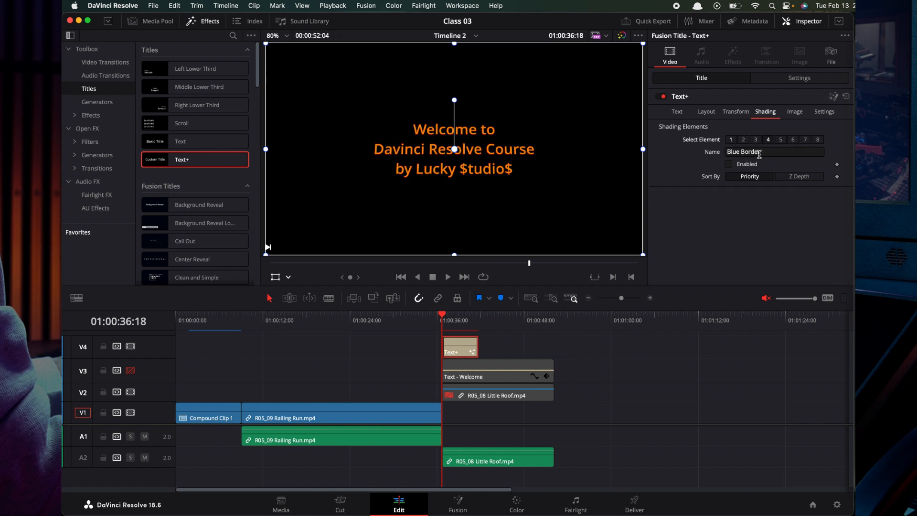
{"action": "left_click", "coordinate": [729, 165]}
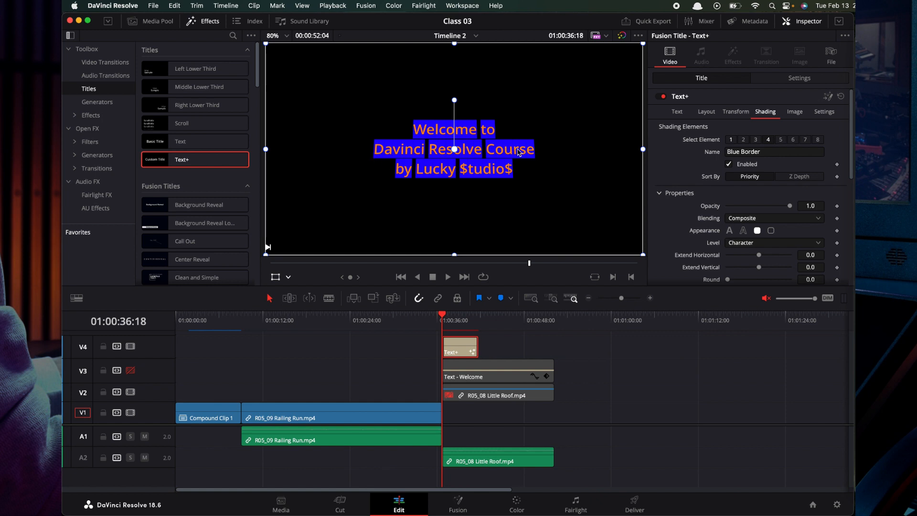
{"action": "left_click", "coordinate": [729, 164]}
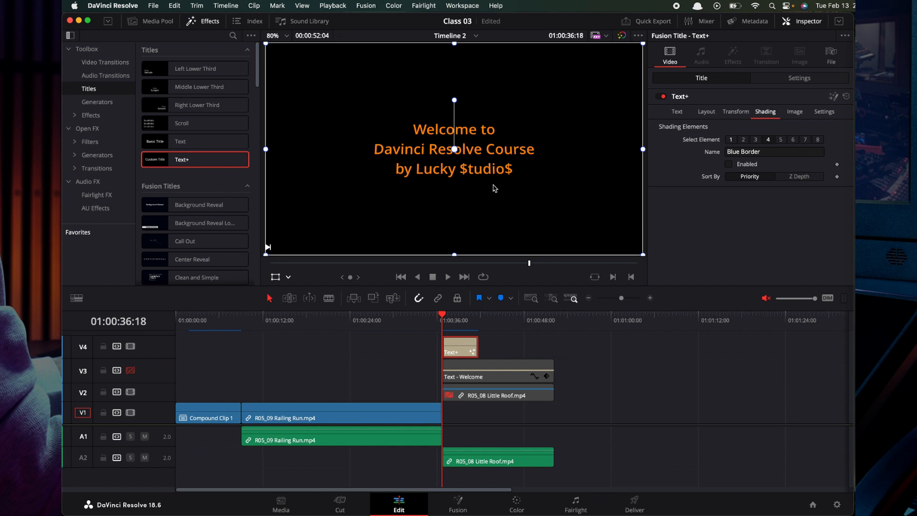
Step: Enable the Red Outline shading element again and set its color to Snow white
{"action": "left_click", "coordinate": [744, 140]}
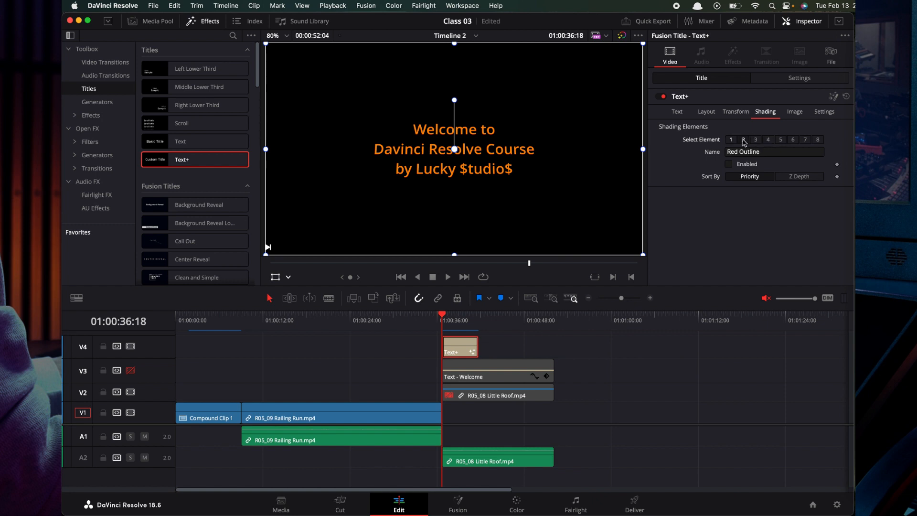
{"action": "left_click", "coordinate": [728, 164]}
{"action": "scroll", "coordinate": [745, 191], "scroll_direction": "down", "scroll_amount": 3}
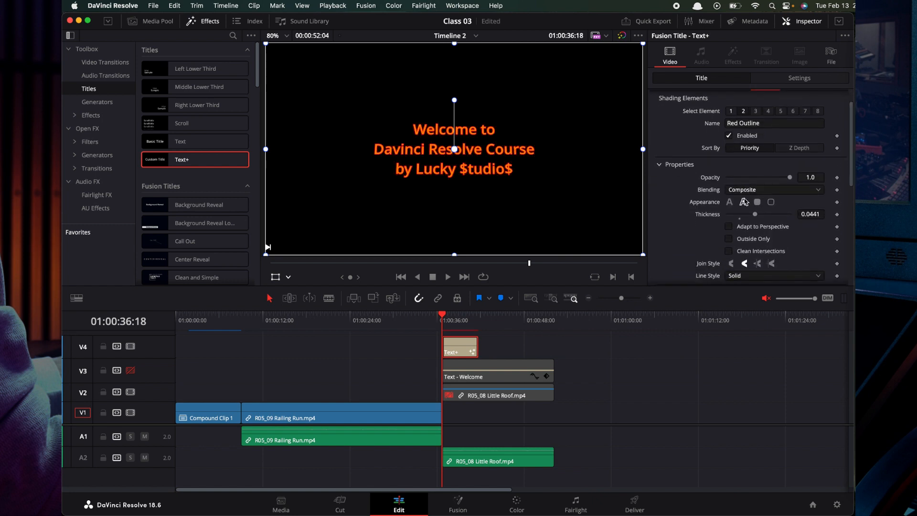
{"action": "scroll", "coordinate": [706, 200], "scroll_direction": "down", "scroll_amount": 5}
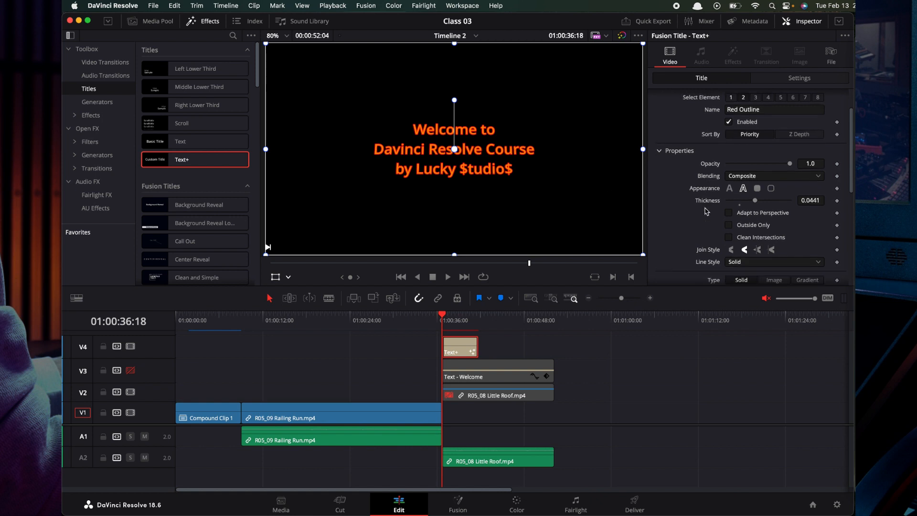
{"action": "scroll", "coordinate": [706, 210], "scroll_direction": "down", "scroll_amount": 2}
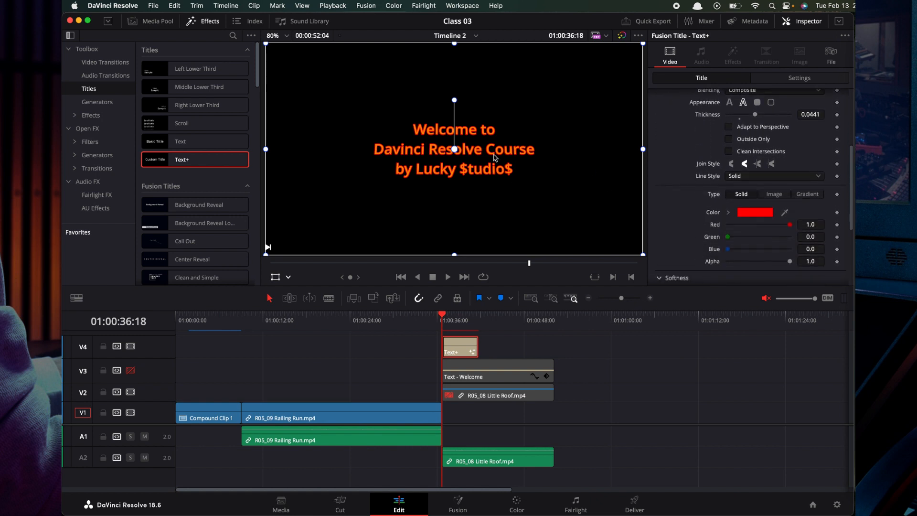
{"action": "left_click", "coordinate": [744, 210]}
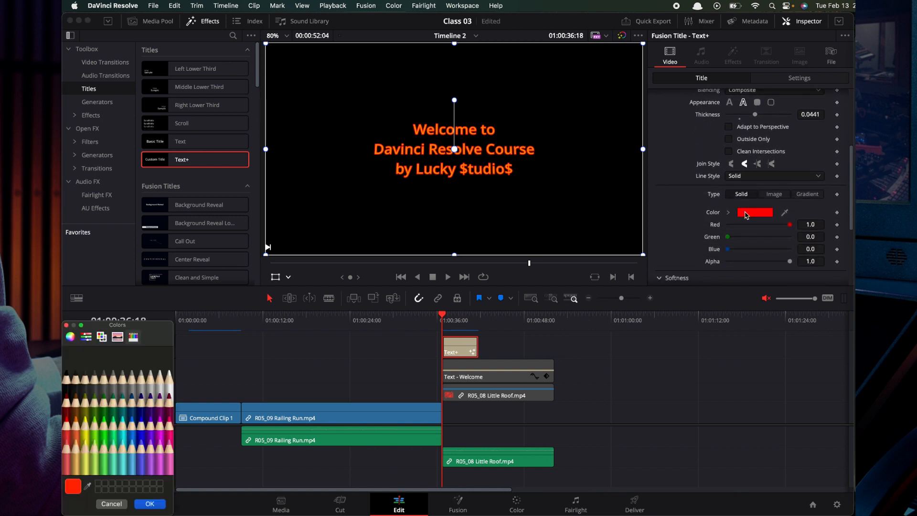
{"action": "left_click", "coordinate": [169, 382]}
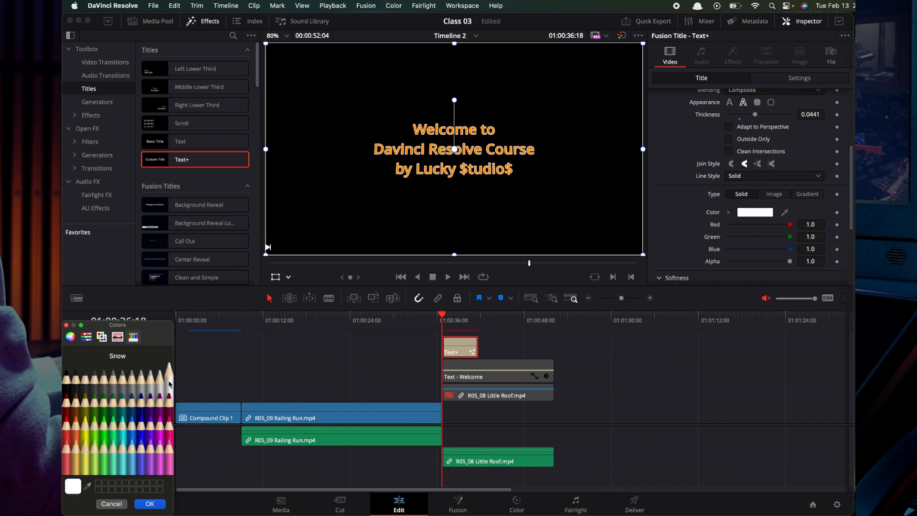
{"action": "left_click", "coordinate": [150, 504]}
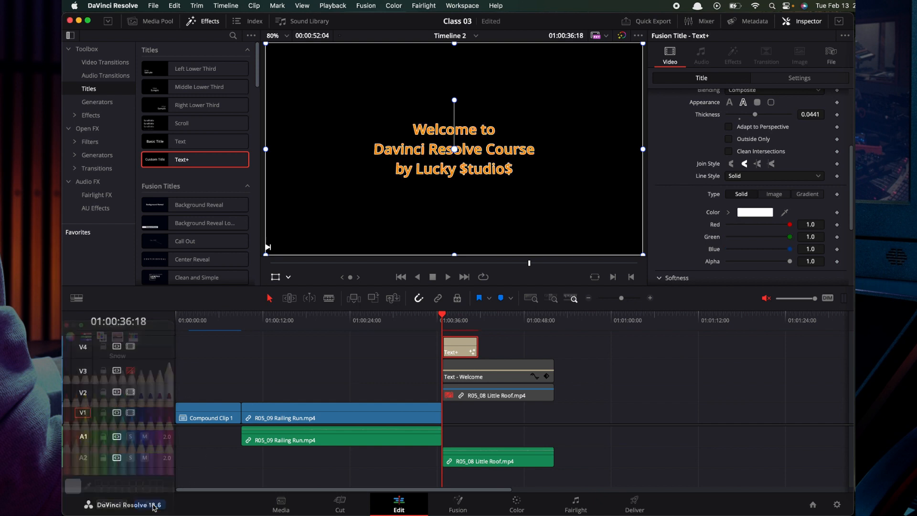
Step: Increase the title outline's thickness to about 0.07
{"action": "scroll", "coordinate": [747, 213], "scroll_direction": "up", "scroll_amount": 6}
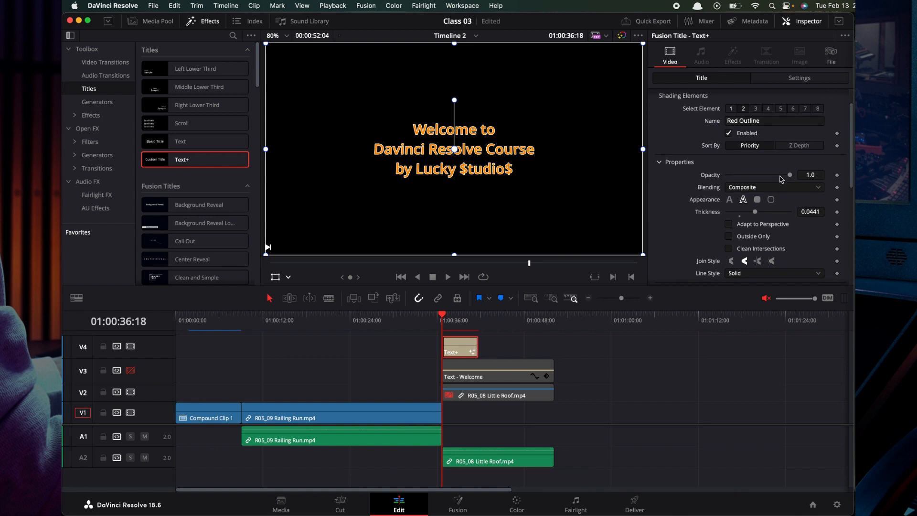
{"action": "mouse_move", "coordinate": [755, 212]}
{"action": "left_mouse_down"}
{"action": "mouse_move", "coordinate": [803, 213]}
{"action": "mouse_move", "coordinate": [772, 213]}
{"action": "left_mouse_up"}
{"action": "scroll", "coordinate": [745, 200], "scroll_direction": "up", "scroll_amount": 2}
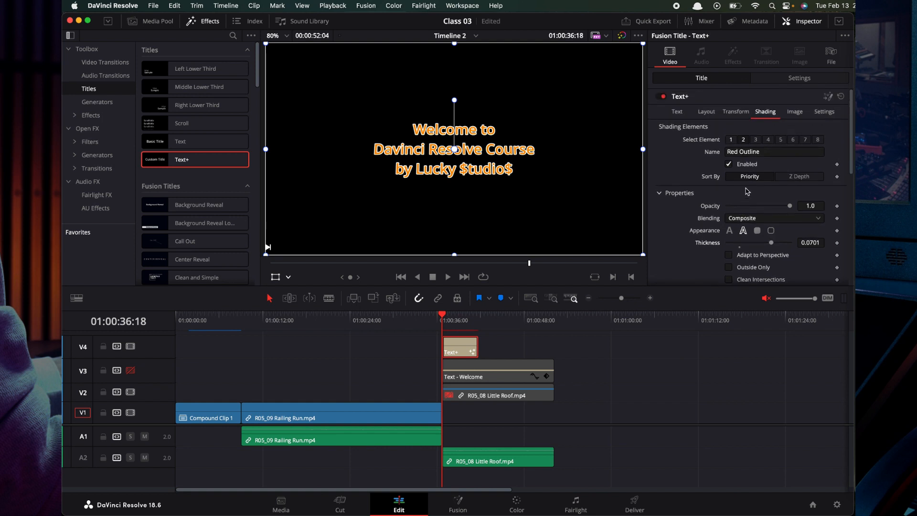
Step: Try the Blue Border shading element with the white outline, save the project, and turn the border off again
{"action": "left_click", "coordinate": [756, 140]}
{"action": "left_click", "coordinate": [768, 140]}
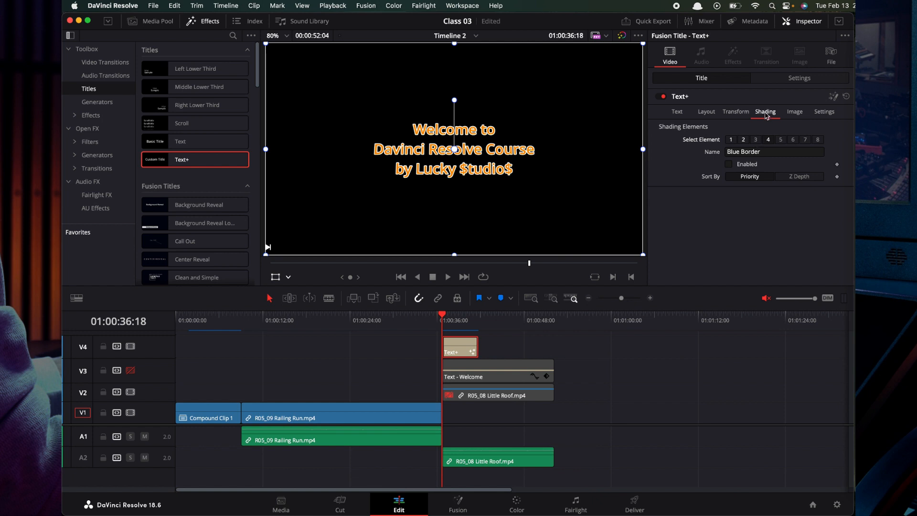
{"action": "left_click", "coordinate": [729, 165]}
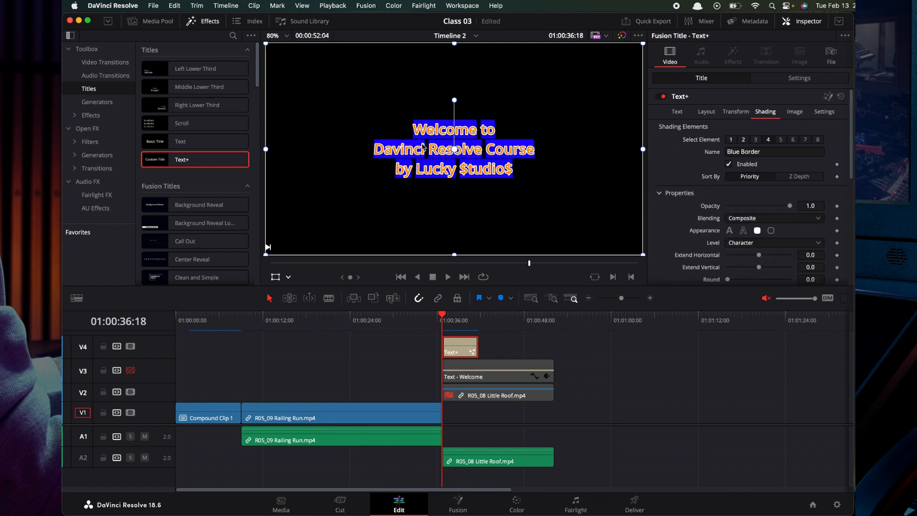
{"action": "key", "text": "super+s"}
{"action": "left_click", "coordinate": [734, 166]}
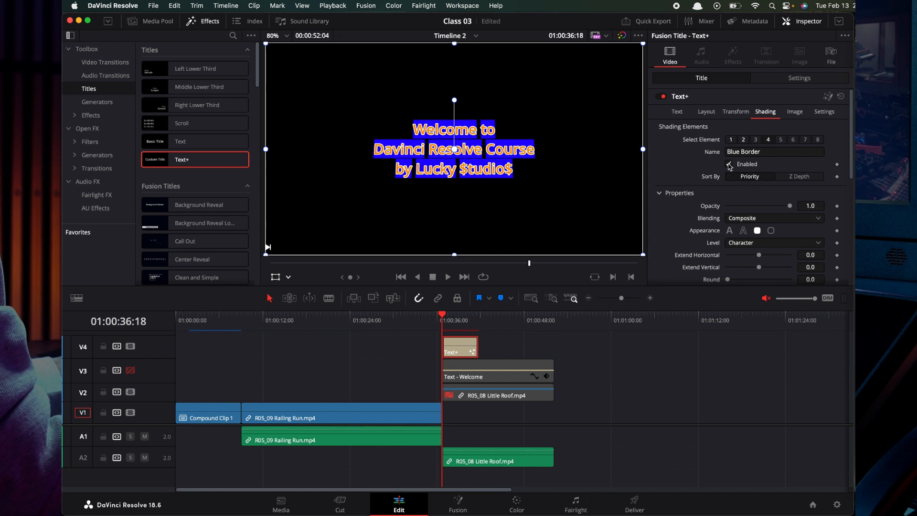
Step: Save the project, and enable shading Element 6 to look through its properties before turning it off again
{"action": "left_click", "coordinate": [805, 140]}
{"action": "key", "text": "super+s"}
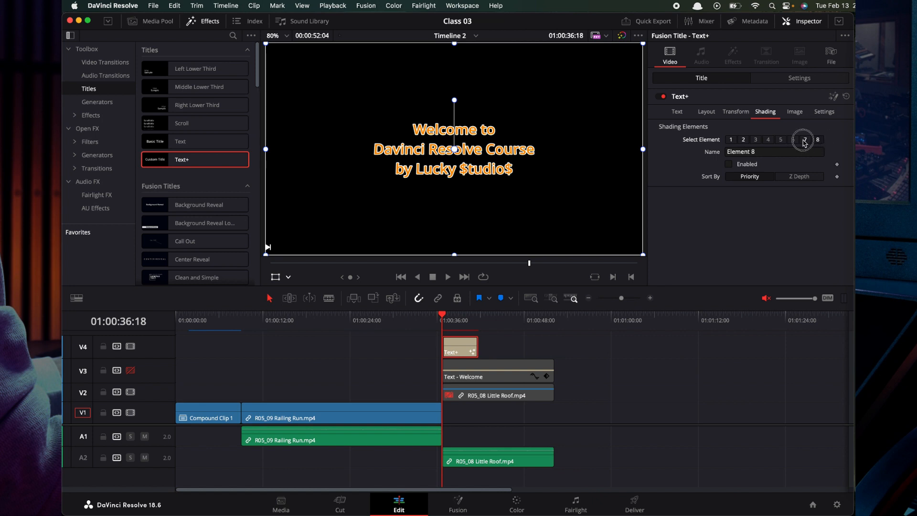
{"action": "left_click", "coordinate": [805, 140]}
{"action": "left_click", "coordinate": [793, 139]}
{"action": "left_click", "coordinate": [765, 151]}
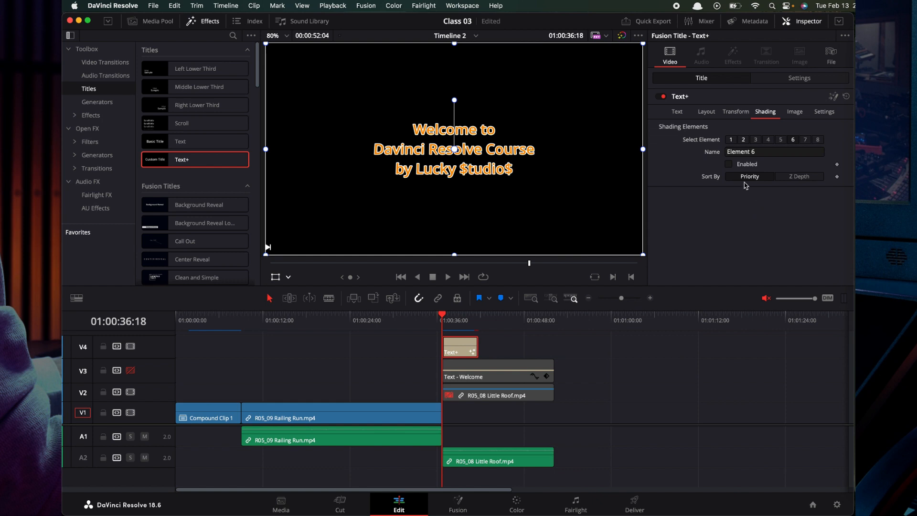
{"action": "left_click", "coordinate": [729, 164]}
{"action": "scroll", "coordinate": [692, 201], "scroll_direction": "down", "scroll_amount": 2}
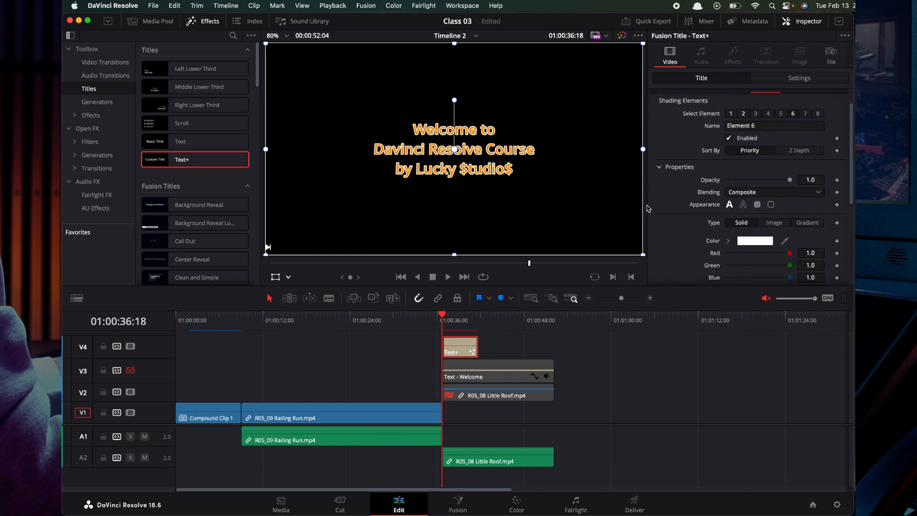
{"action": "scroll", "coordinate": [715, 249], "scroll_direction": "down", "scroll_amount": 6}
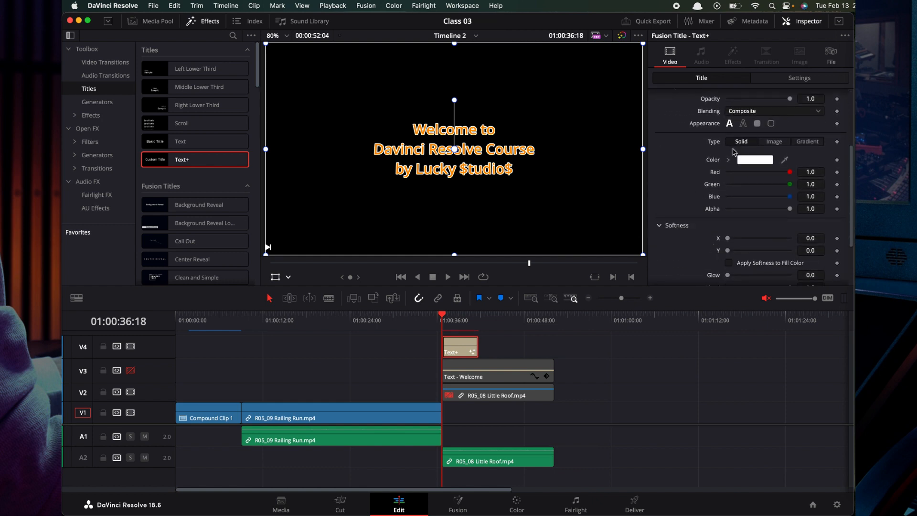
{"action": "scroll", "coordinate": [734, 151], "scroll_direction": "up", "scroll_amount": 8}
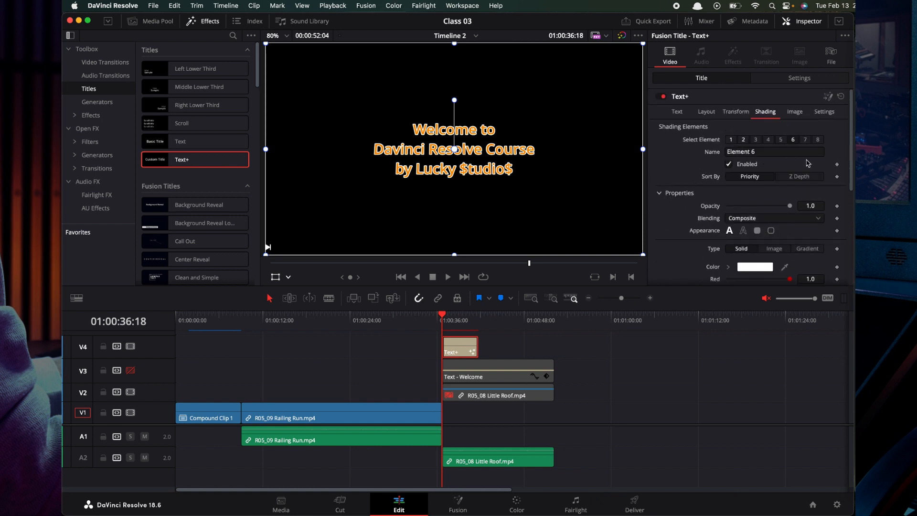
{"action": "left_click", "coordinate": [729, 164]}
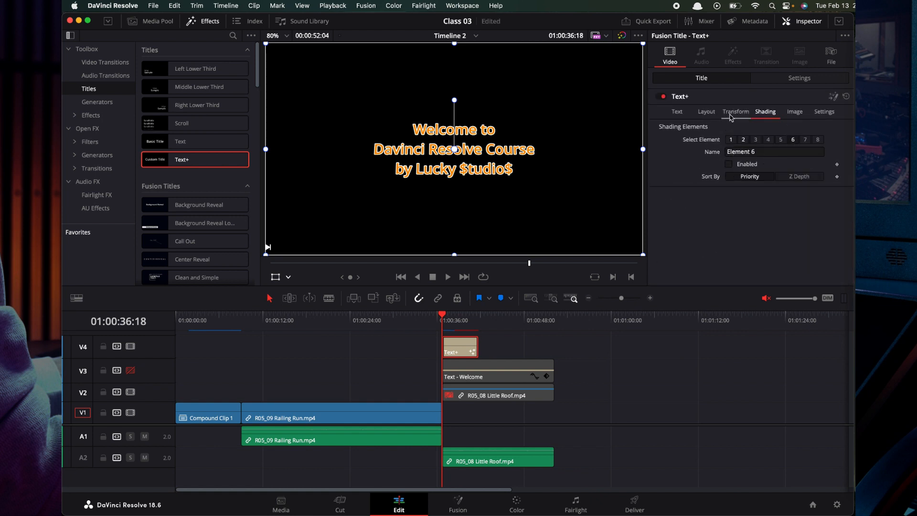
Step: Zoom the viewer to 50% and review the Process Mode choices in the title's image settings, keeping Full Frames
{"action": "left_click", "coordinate": [794, 114]}
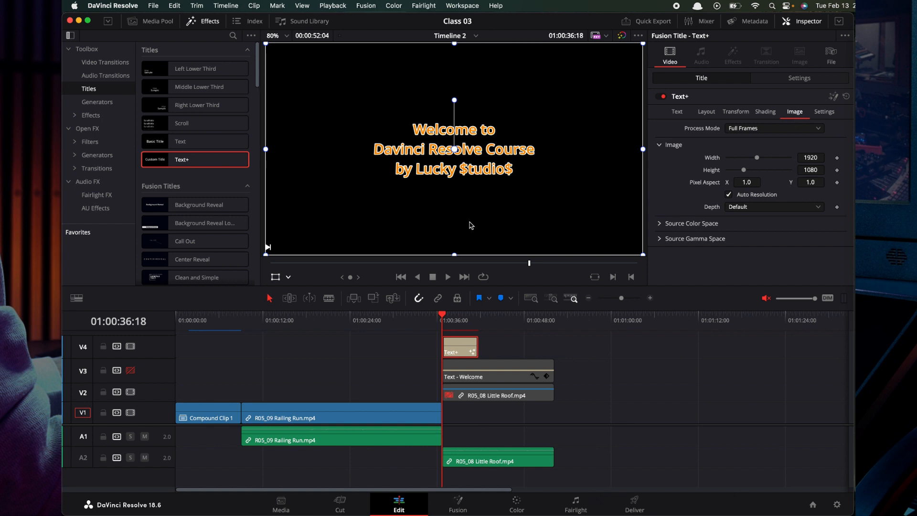
{"action": "left_click", "coordinate": [286, 36]}
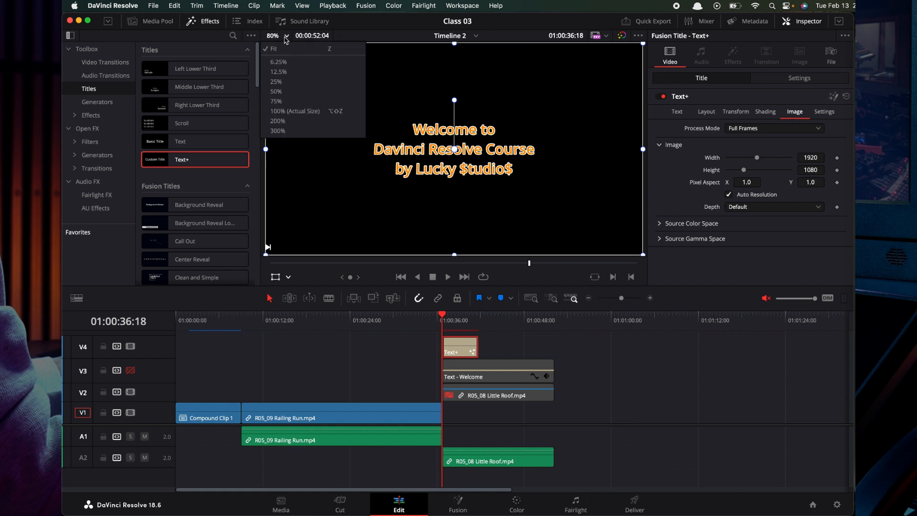
{"action": "left_click", "coordinate": [277, 91]}
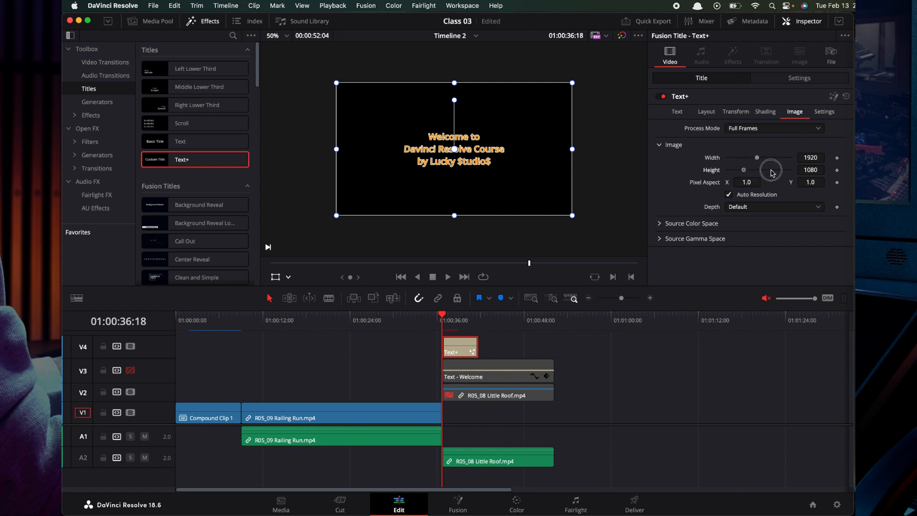
{"action": "left_click", "coordinate": [756, 128]}
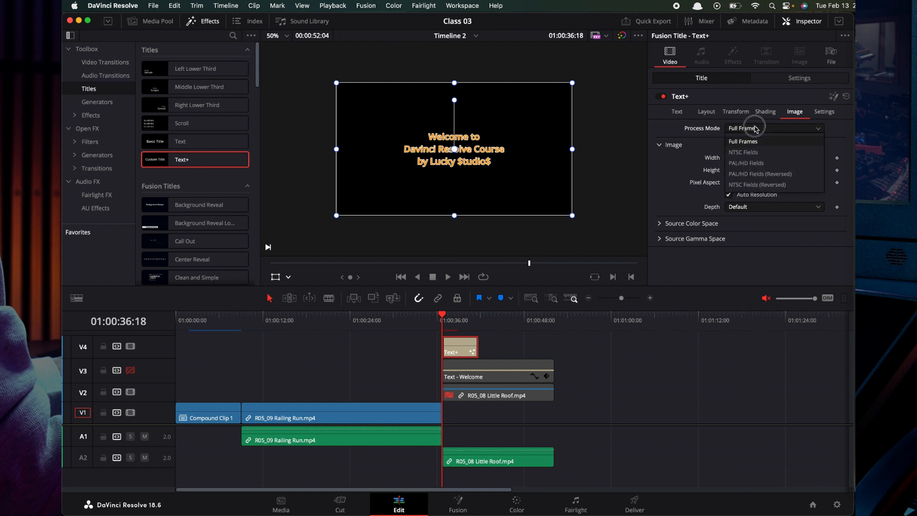
{"action": "left_click", "coordinate": [755, 140]}
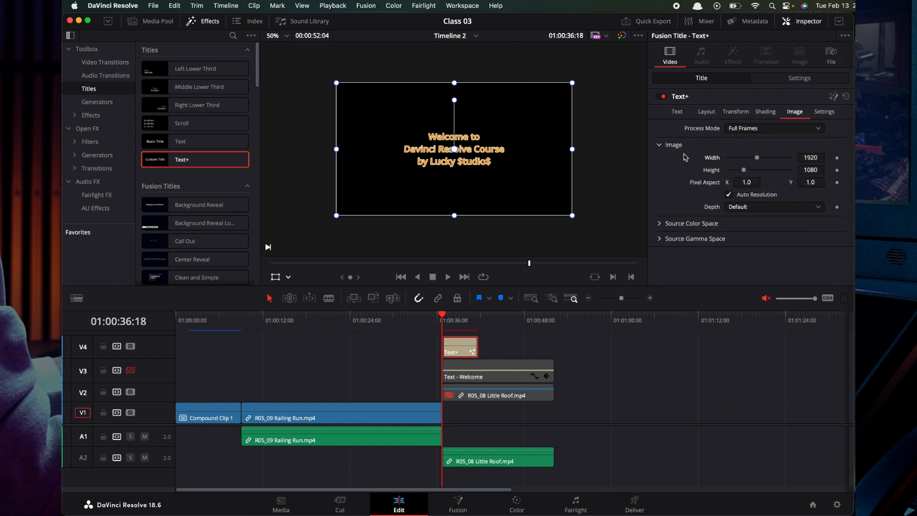
Step: Turn off Auto Resolution for the title's image to try its width and height, and save the project
{"action": "left_click", "coordinate": [728, 195]}
{"action": "left_click", "coordinate": [691, 223]}
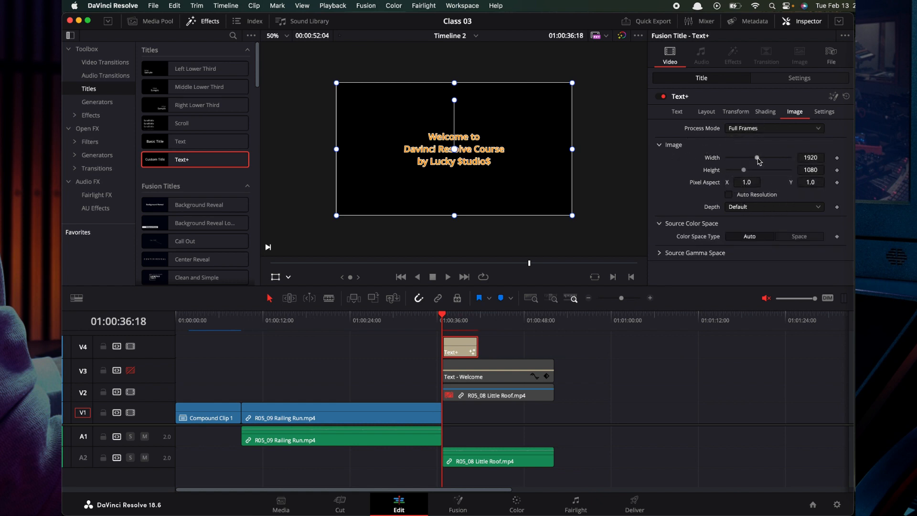
{"action": "left_click_drag", "start_coordinate": [757, 158], "coordinate": [736, 172]}
{"action": "left_click", "coordinate": [756, 157]}
{"action": "double_click", "coordinate": [744, 173]}
{"action": "key", "text": "super+s"}
Step: Try Motion Blur on the title and turn it off again
{"action": "left_click", "coordinate": [827, 113]}
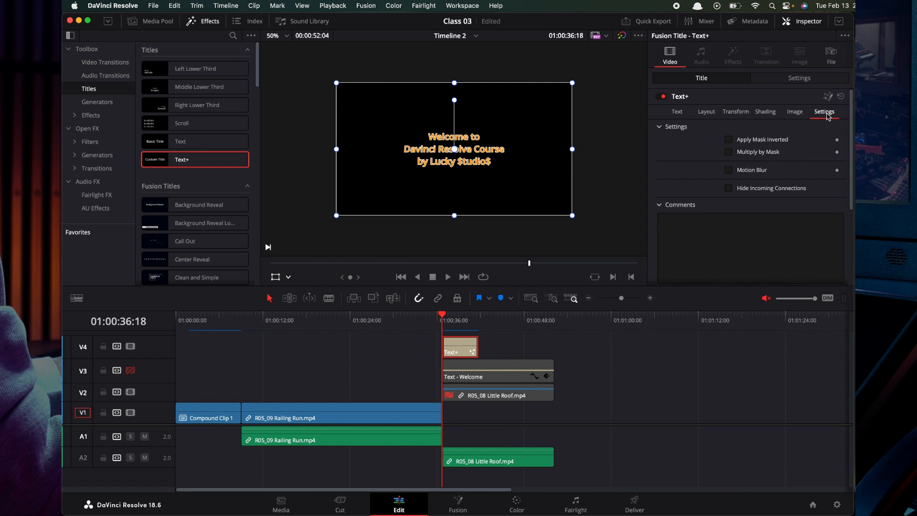
{"action": "left_click", "coordinate": [728, 170]}
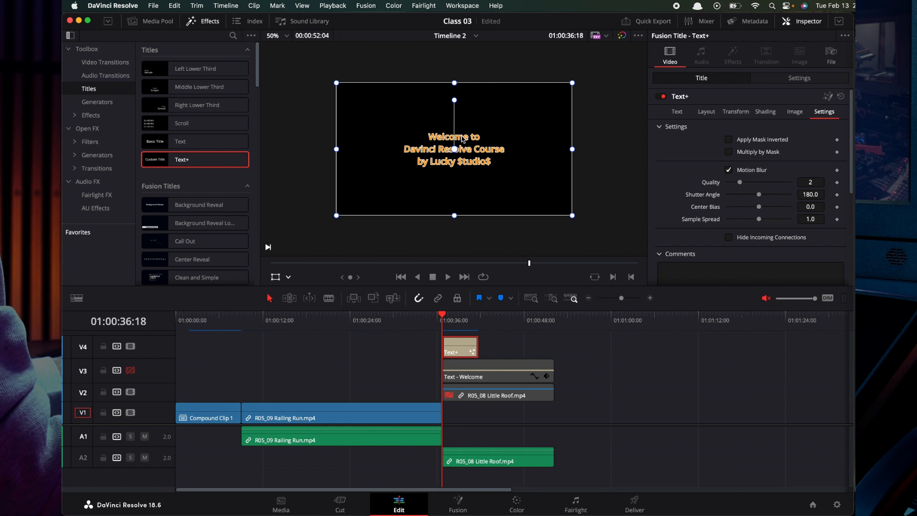
{"action": "left_click", "coordinate": [728, 169]}
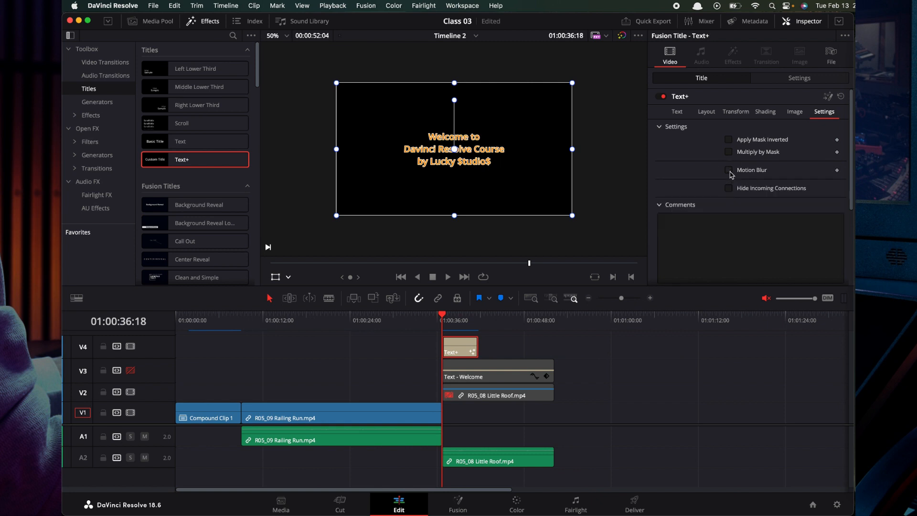
Step: Review the title's text options and try the Circle layout type
{"action": "left_click", "coordinate": [677, 111]}
{"action": "scroll", "coordinate": [683, 244], "scroll_direction": "down", "scroll_amount": 5}
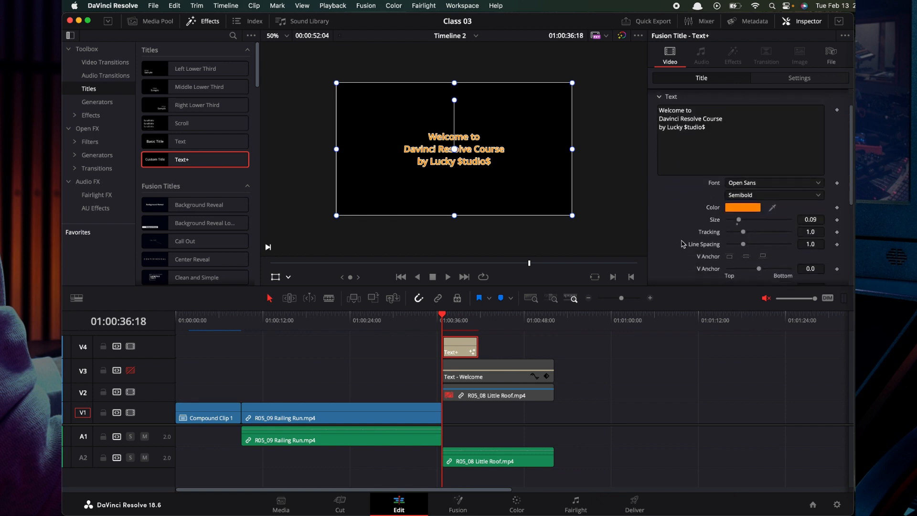
{"action": "scroll", "coordinate": [683, 244], "scroll_direction": "down", "scroll_amount": 4}
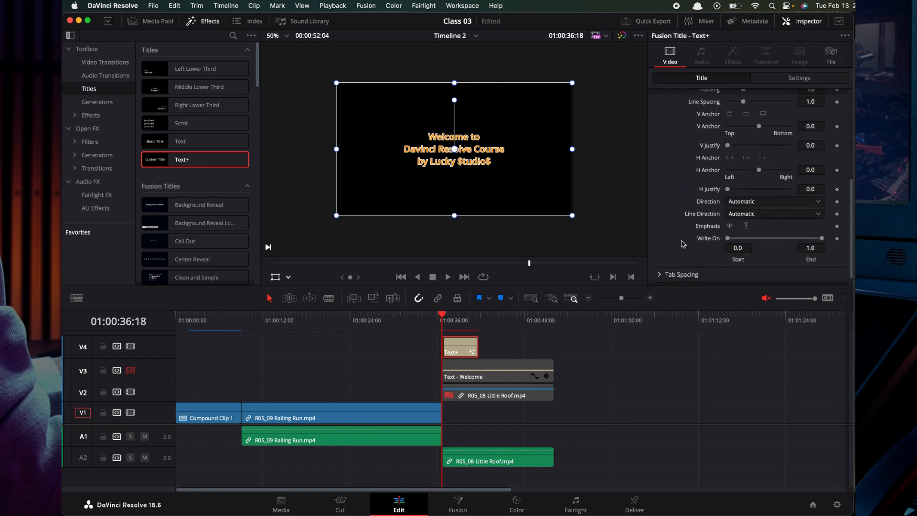
{"action": "scroll", "coordinate": [683, 244], "scroll_direction": "up", "scroll_amount": 3}
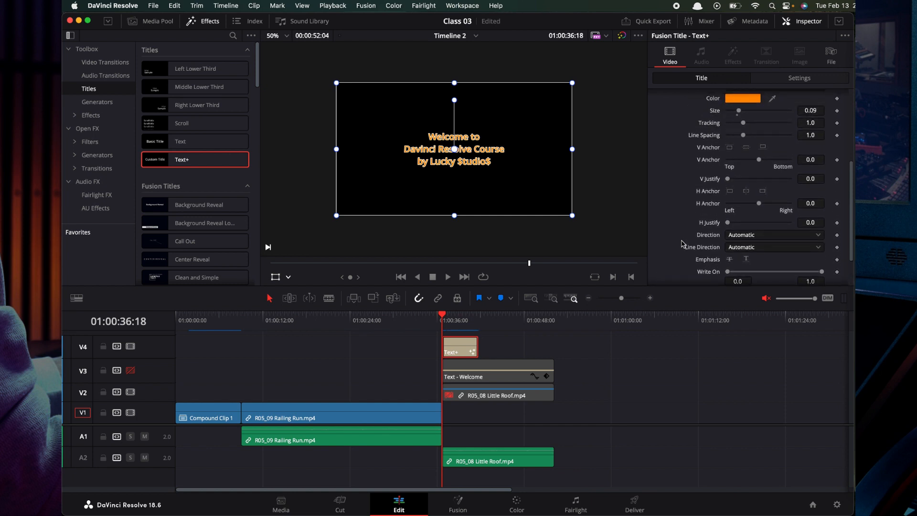
{"action": "scroll", "coordinate": [743, 96], "scroll_direction": "up", "scroll_amount": 6}
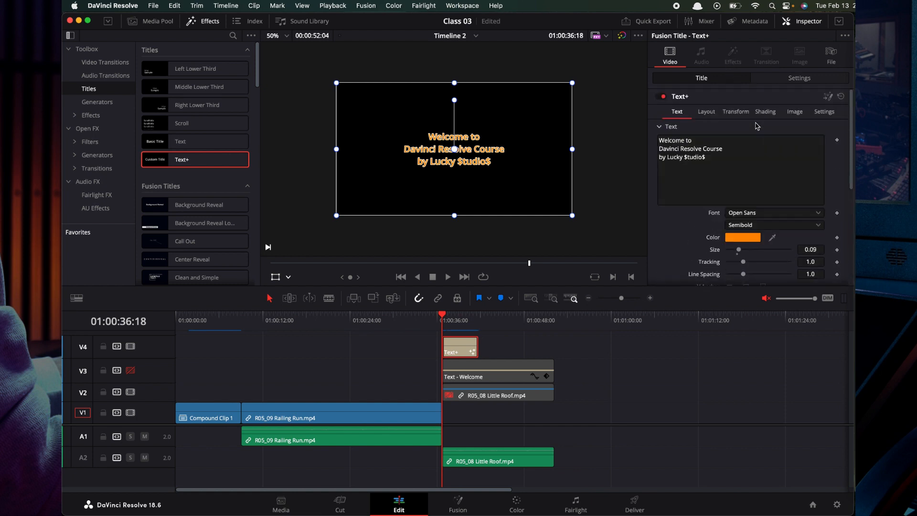
{"action": "left_click", "coordinate": [714, 112]}
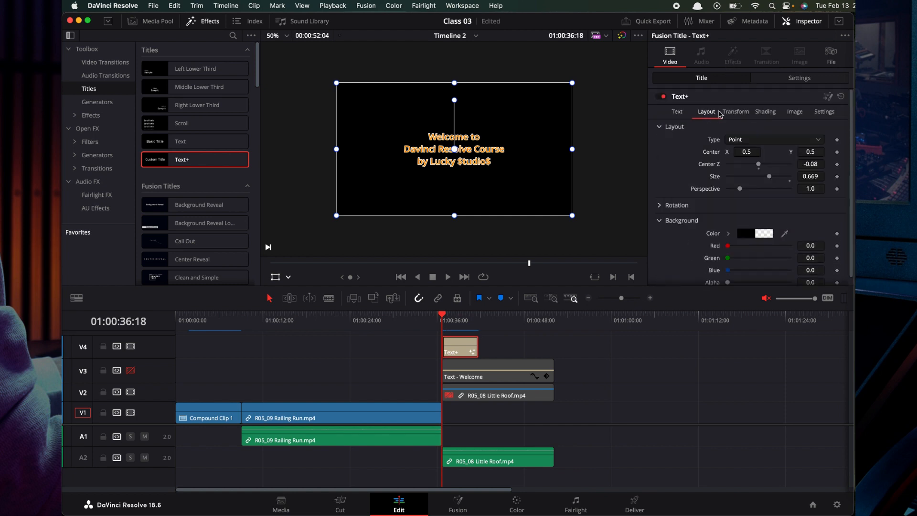
{"action": "left_click", "coordinate": [747, 140]}
{"action": "left_click", "coordinate": [747, 176]}
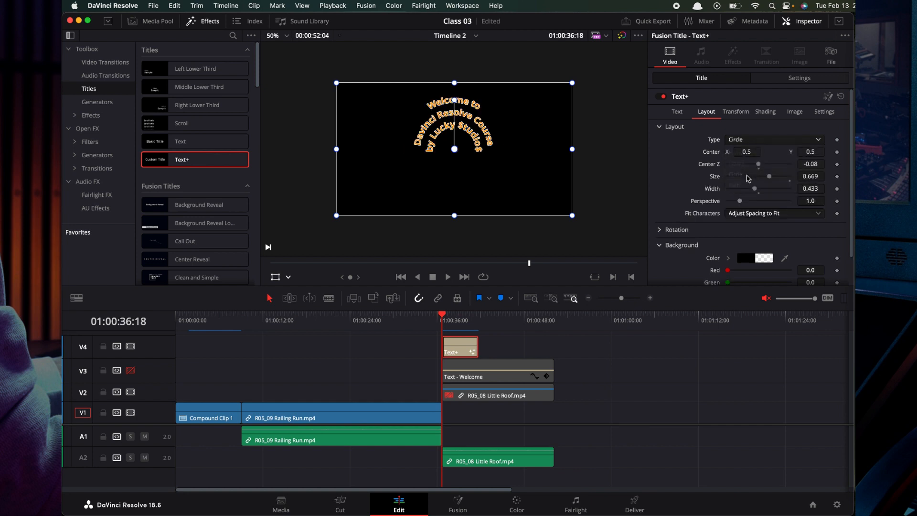
Step: Check the text options available with the circular layout and change the layout type to Frame
{"action": "left_click", "coordinate": [678, 112]}
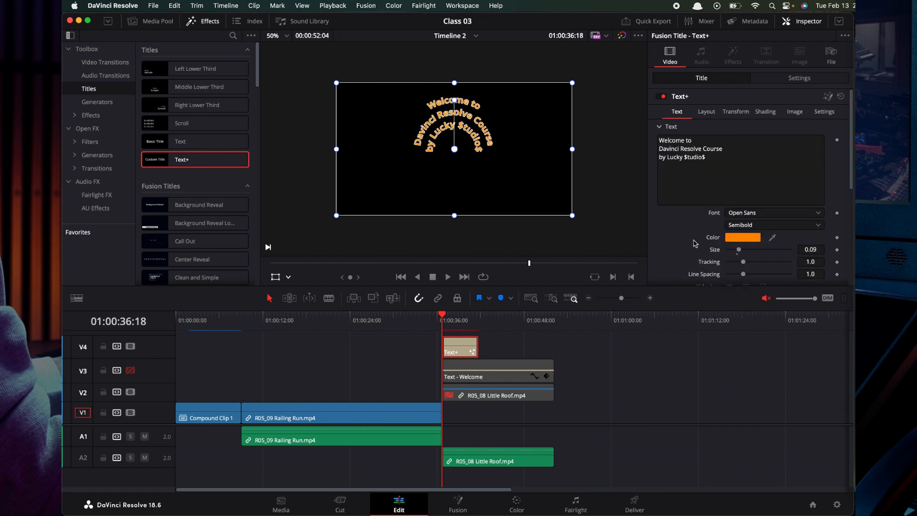
{"action": "scroll", "coordinate": [695, 189], "scroll_direction": "down", "scroll_amount": 3}
{"action": "scroll", "coordinate": [695, 242], "scroll_direction": "down", "scroll_amount": 5}
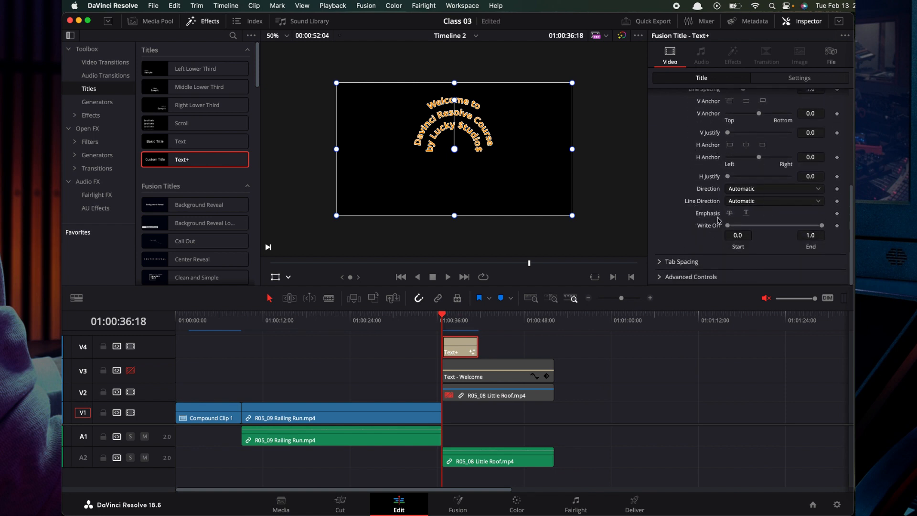
{"action": "scroll", "coordinate": [719, 221], "scroll_direction": "up", "scroll_amount": 1}
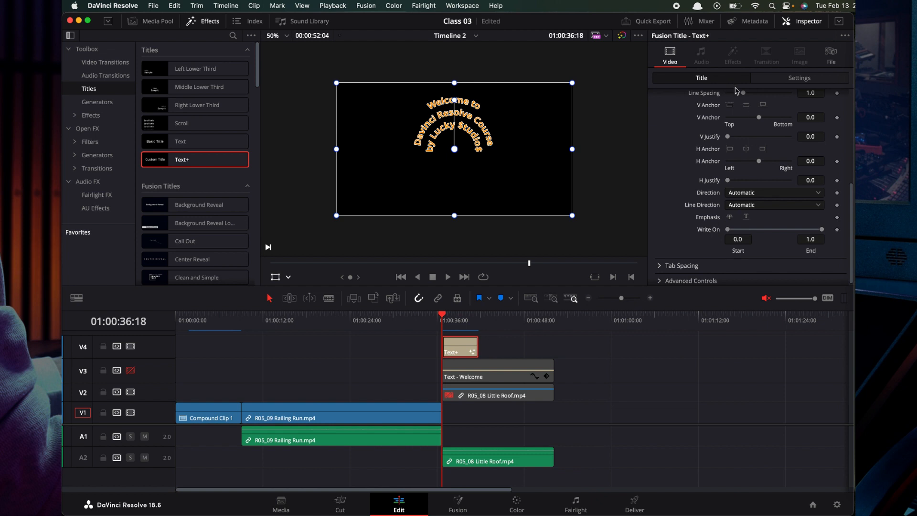
{"action": "scroll", "coordinate": [735, 110], "scroll_direction": "up", "scroll_amount": 5}
{"action": "left_click", "coordinate": [706, 111]}
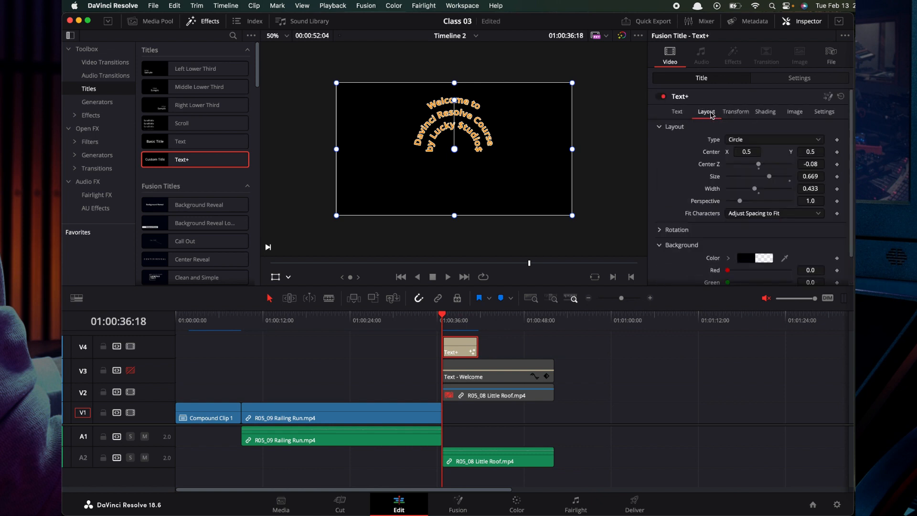
{"action": "left_click", "coordinate": [763, 139]}
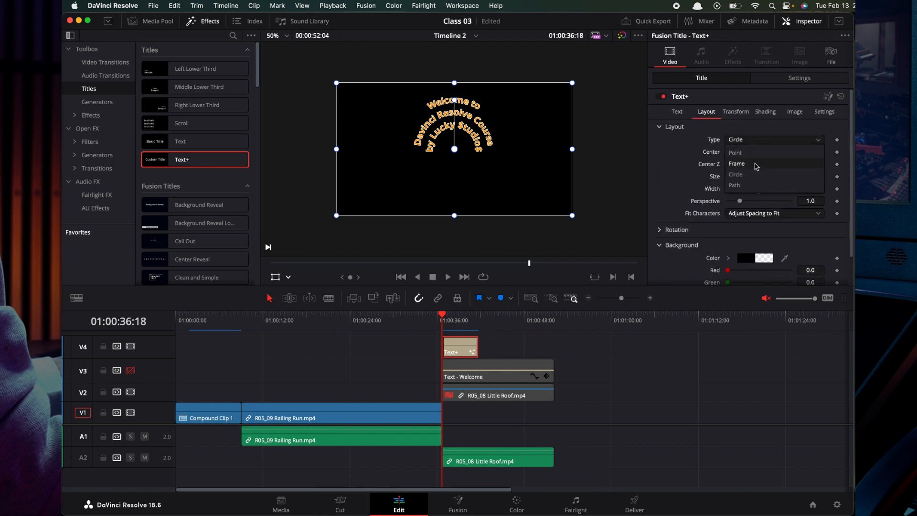
{"action": "left_click", "coordinate": [737, 163]}
Step: Check the text options available with the Frame layout, including Scroll, and return the layout type to Point
{"action": "left_click", "coordinate": [677, 112]}
{"action": "scroll", "coordinate": [690, 217], "scroll_direction": "down", "scroll_amount": 10}
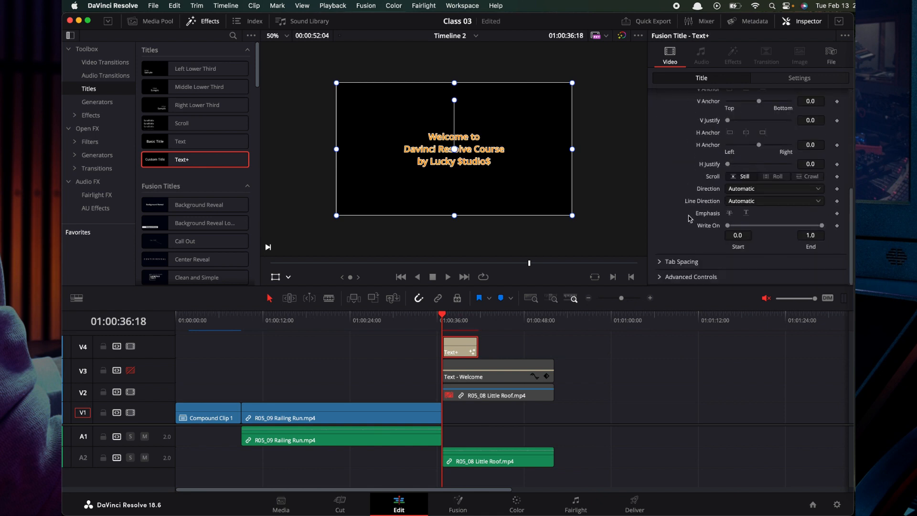
{"action": "scroll", "coordinate": [690, 218], "scroll_direction": "up", "scroll_amount": 2}
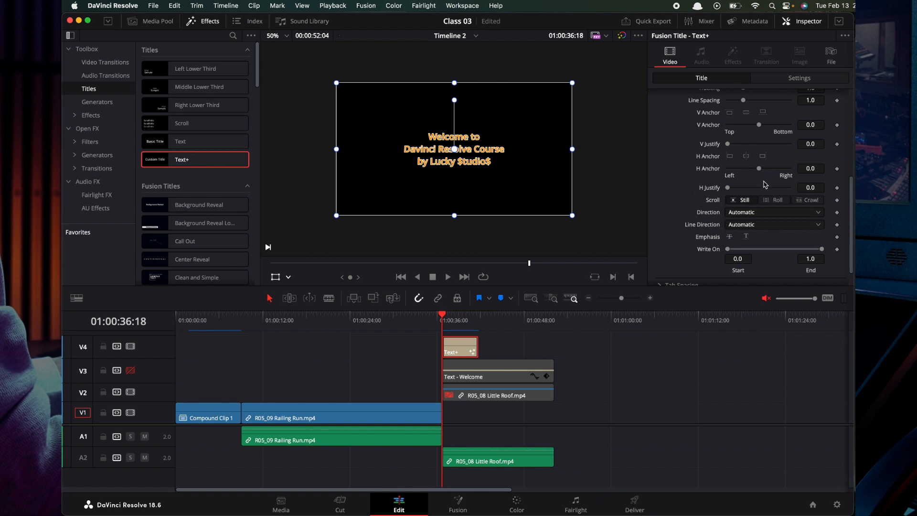
{"action": "scroll", "coordinate": [766, 184], "scroll_direction": "up", "scroll_amount": 10}
{"action": "left_click", "coordinate": [706, 111]}
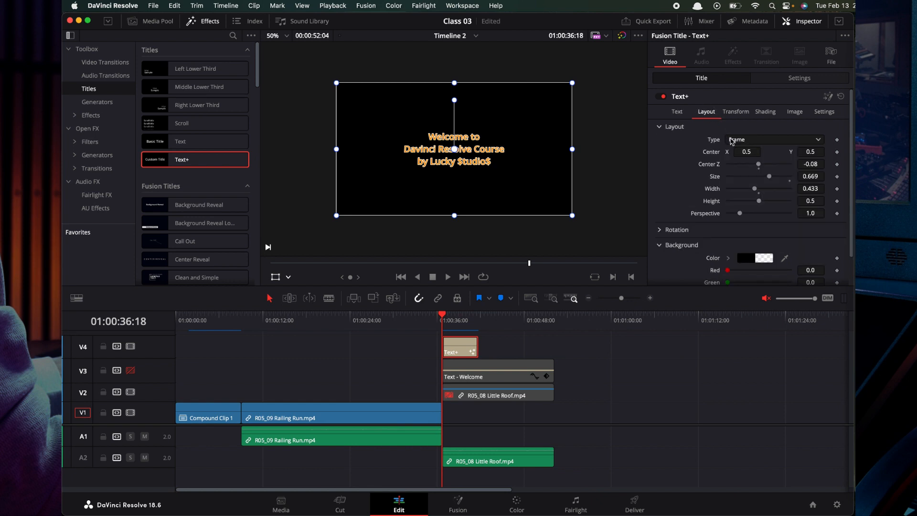
{"action": "left_click", "coordinate": [731, 141]}
{"action": "left_click", "coordinate": [738, 150]}
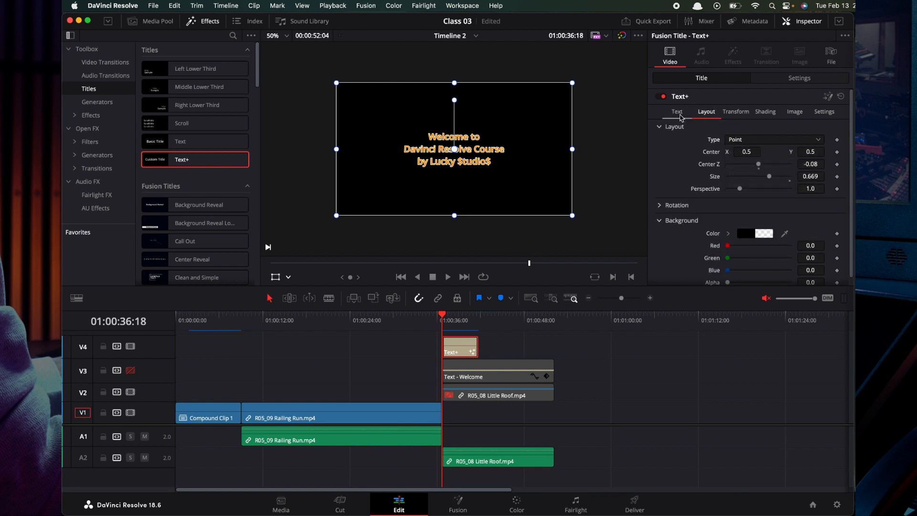
Step: Set the title's Write On end to 0.0 and keyframe it at 01:00:36:18
{"action": "left_click", "coordinate": [678, 113]}
{"action": "scroll", "coordinate": [731, 186], "scroll_direction": "down", "scroll_amount": 10}
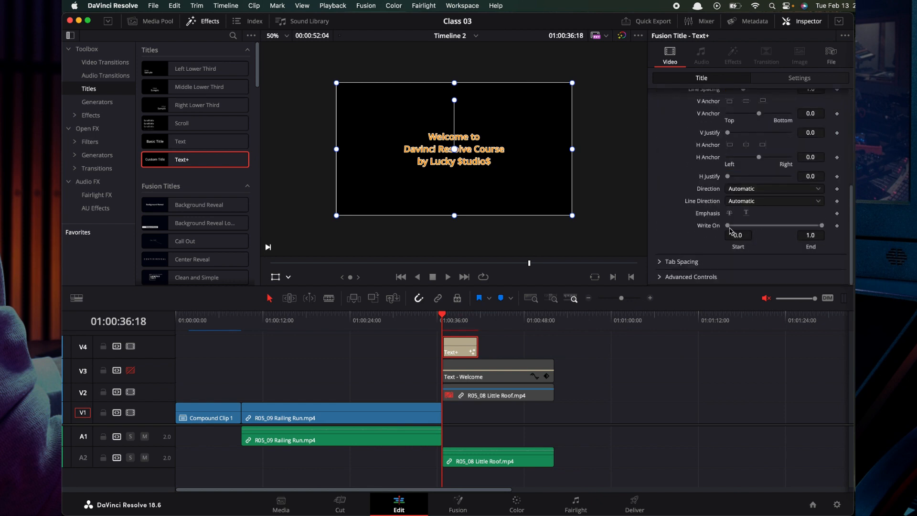
{"action": "left_click_drag", "start_coordinate": [821, 225], "coordinate": [744, 230]}
{"action": "mouse_move", "coordinate": [741, 229]}
{"action": "left_mouse_down"}
{"action": "mouse_move", "coordinate": [799, 222]}
{"action": "mouse_move", "coordinate": [726, 228]}
{"action": "left_mouse_up"}
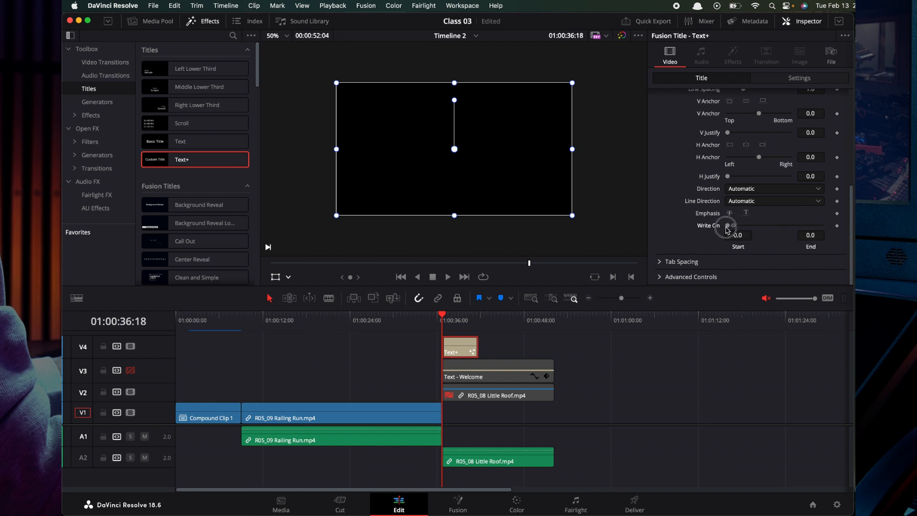
{"action": "left_click", "coordinate": [837, 225]}
Step: Set the Write On end to 1.0 at 01:00:37:18 and play the animation from the title's start
{"action": "key", "text": "shift+Right"}
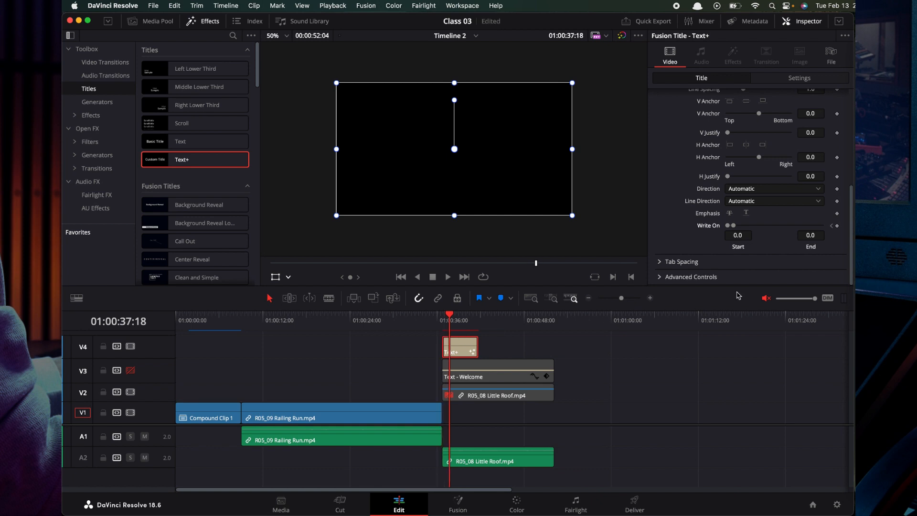
{"action": "left_click_drag", "start_coordinate": [732, 225], "coordinate": [829, 230]}
{"action": "left_click", "coordinate": [443, 314]}
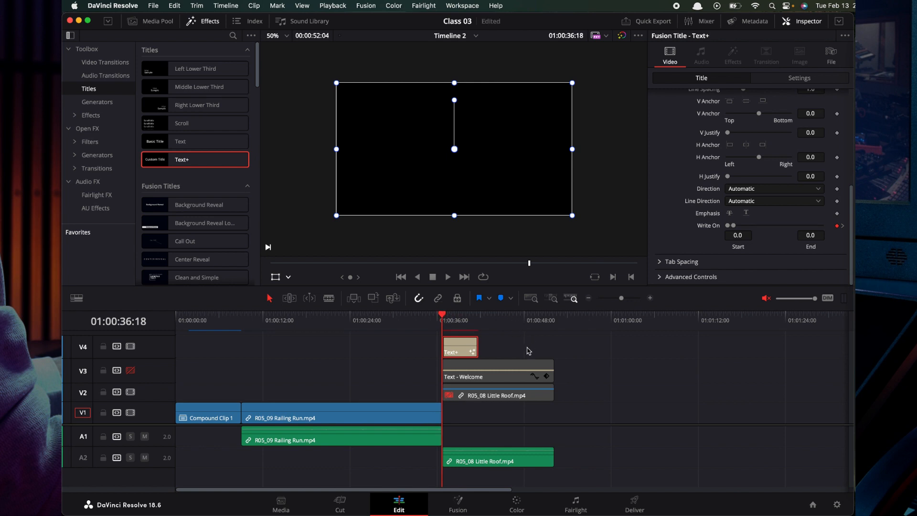
{"action": "key", "text": "space"}
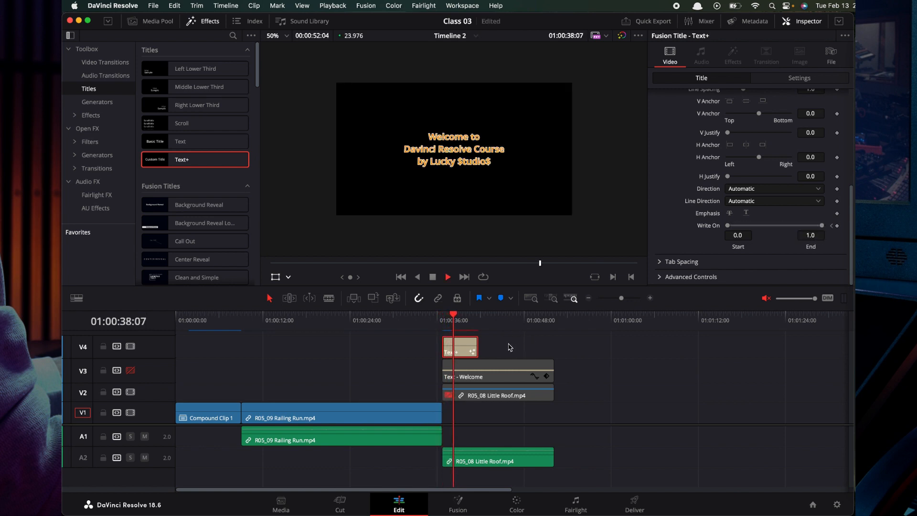
{"action": "key", "text": "space"}
Step: Fit the frame to the viewer and replay the write-on animation from the title's start
{"action": "left_click", "coordinate": [285, 35]}
{"action": "left_click", "coordinate": [275, 49]}
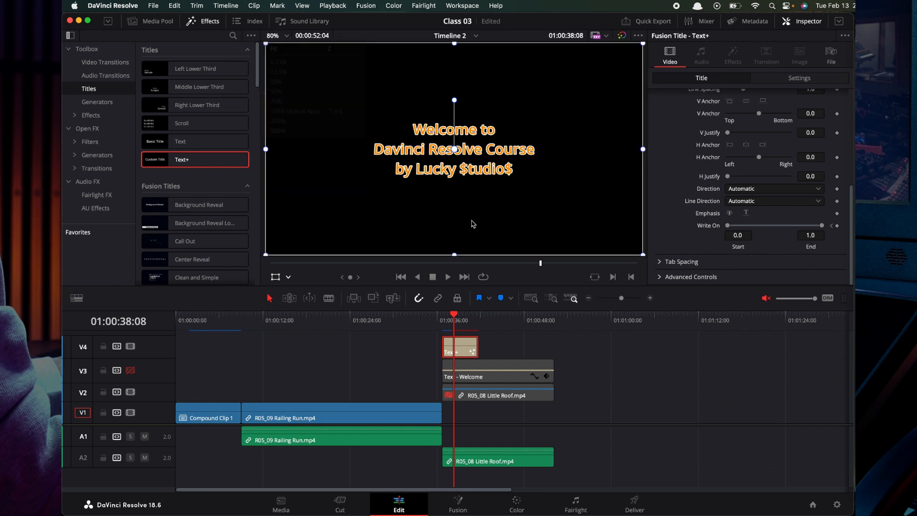
{"action": "left_click", "coordinate": [443, 320]}
{"action": "key", "text": "space"}
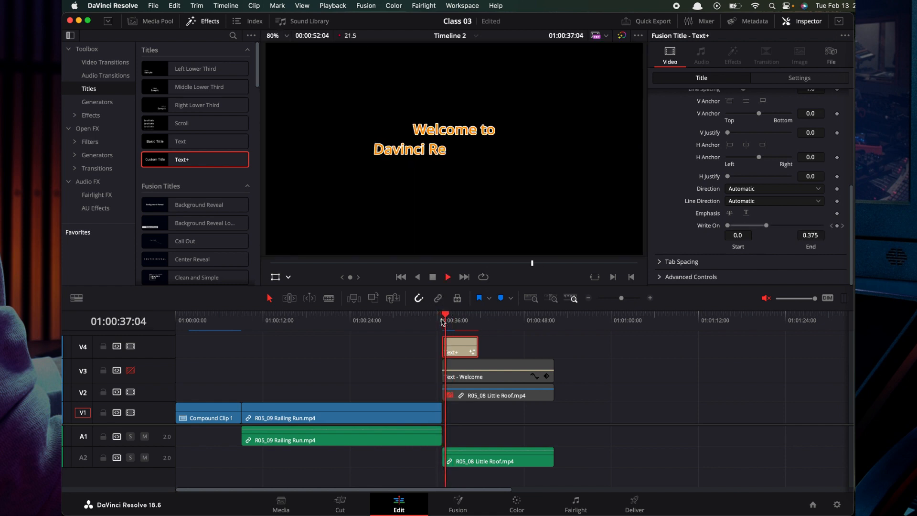
{"action": "key", "text": "space"}
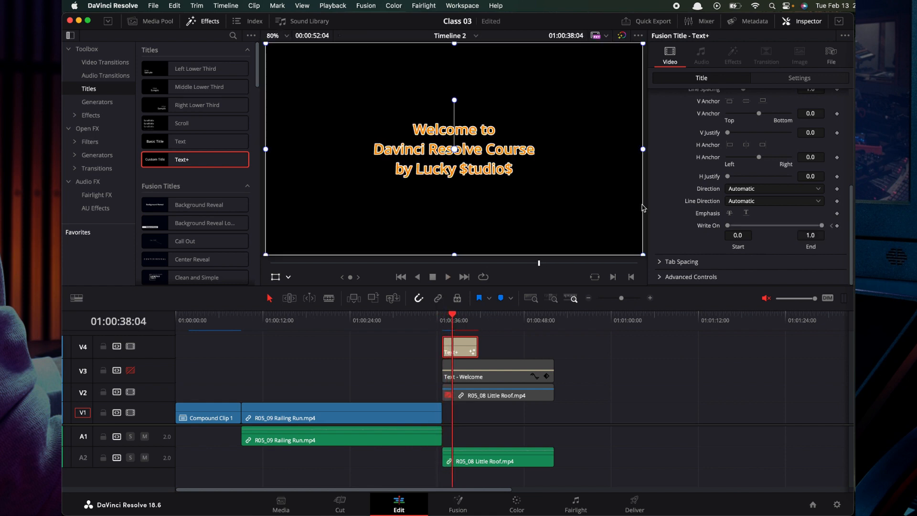
Step: Examine the title's Tab Spacing and Advanced Controls options, and move the playhead to 01:00:38:02
{"action": "key", "text": "Up"}
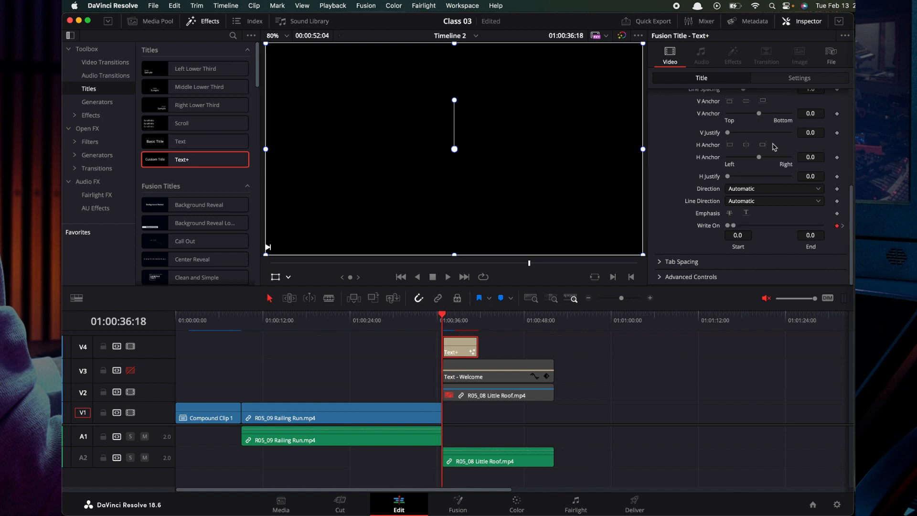
{"action": "left_click", "coordinate": [659, 263]}
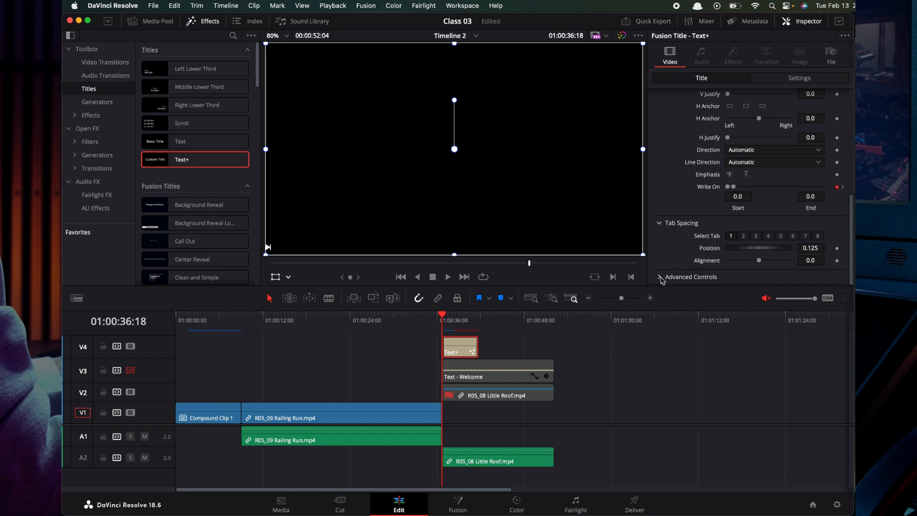
{"action": "left_click", "coordinate": [661, 277]}
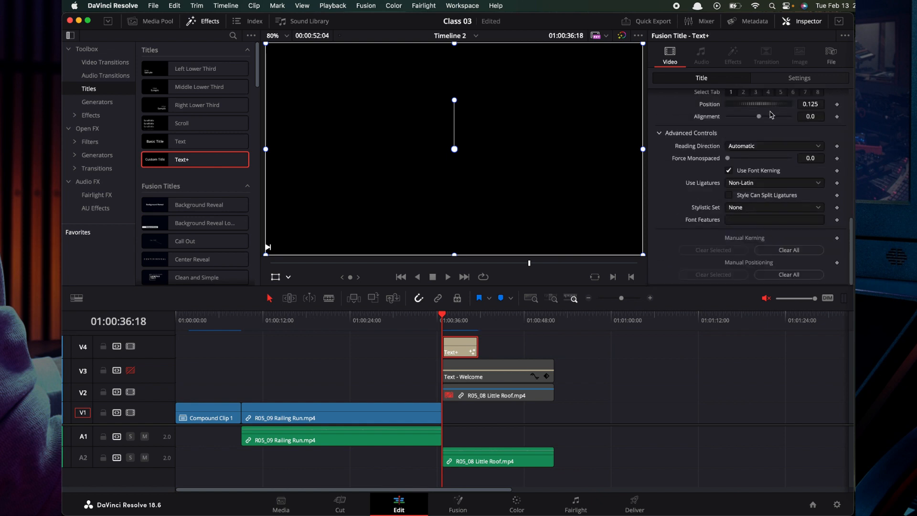
{"action": "scroll", "coordinate": [765, 212], "scroll_direction": "up", "scroll_amount": 10}
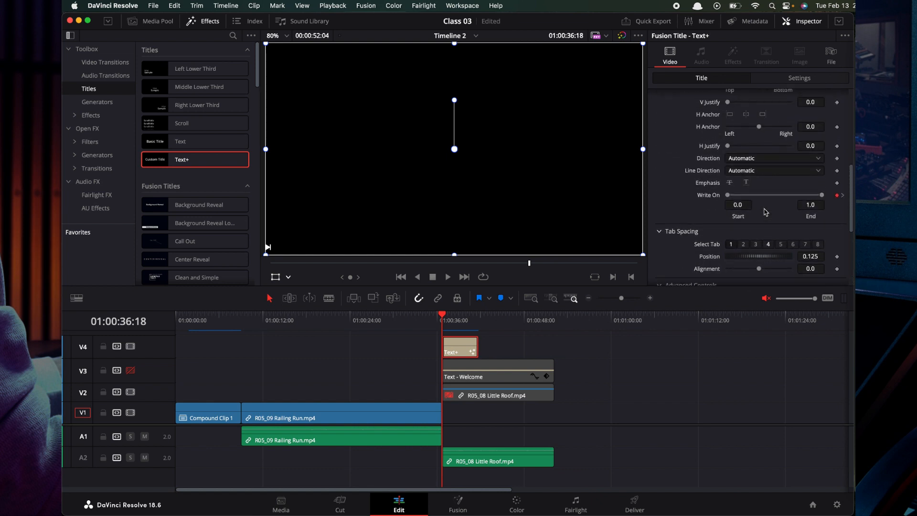
{"action": "scroll", "coordinate": [765, 212], "scroll_direction": "up", "scroll_amount": 5}
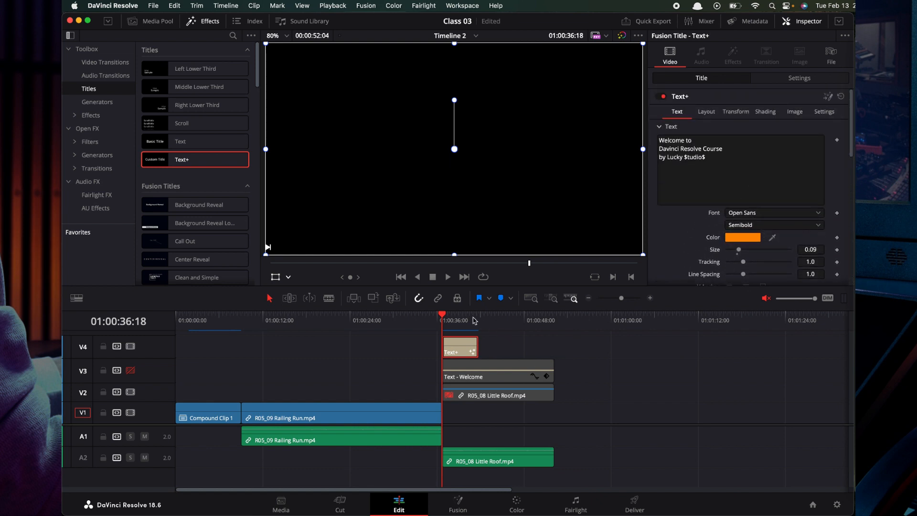
{"action": "left_click", "coordinate": [452, 315]}
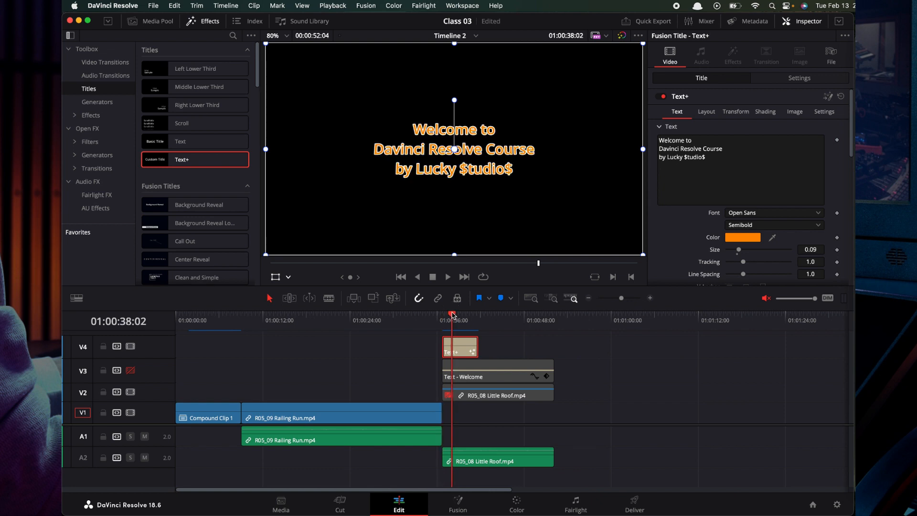